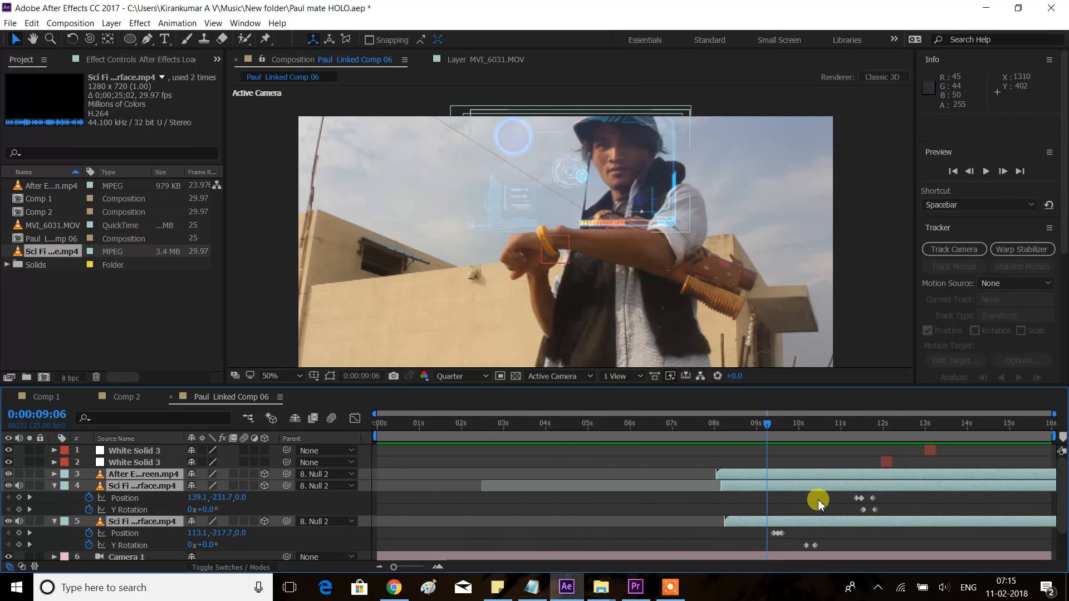
Add a Position keyframe to the layer 5 Sci Fi clip at 0:00:10:01 and move it to 0:00:10:08.
{"action": "left_click", "coordinate": [818, 501]}
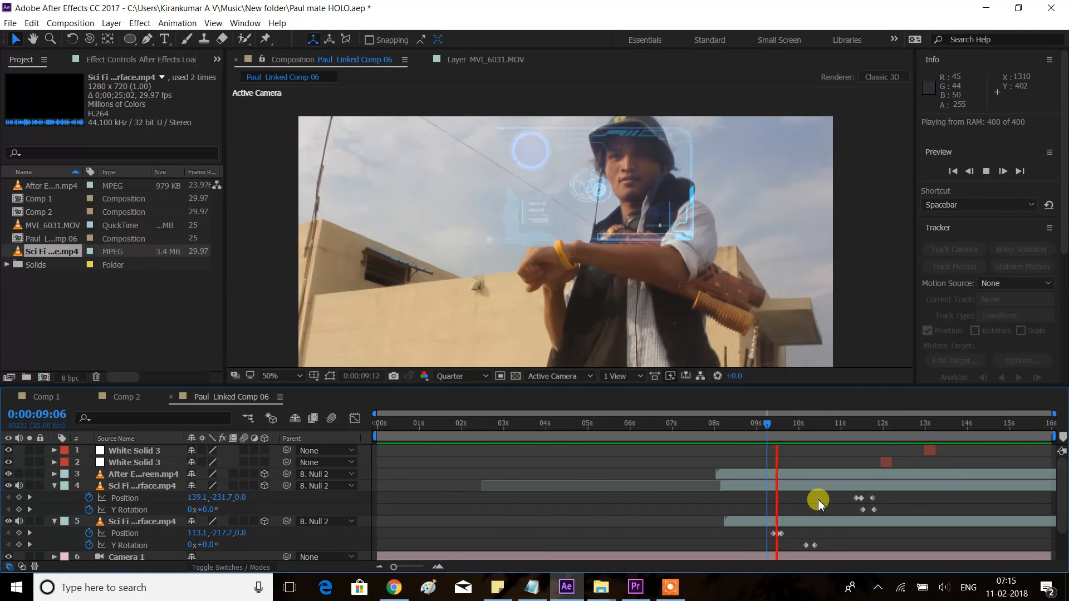
{"action": "key", "text": "space"}
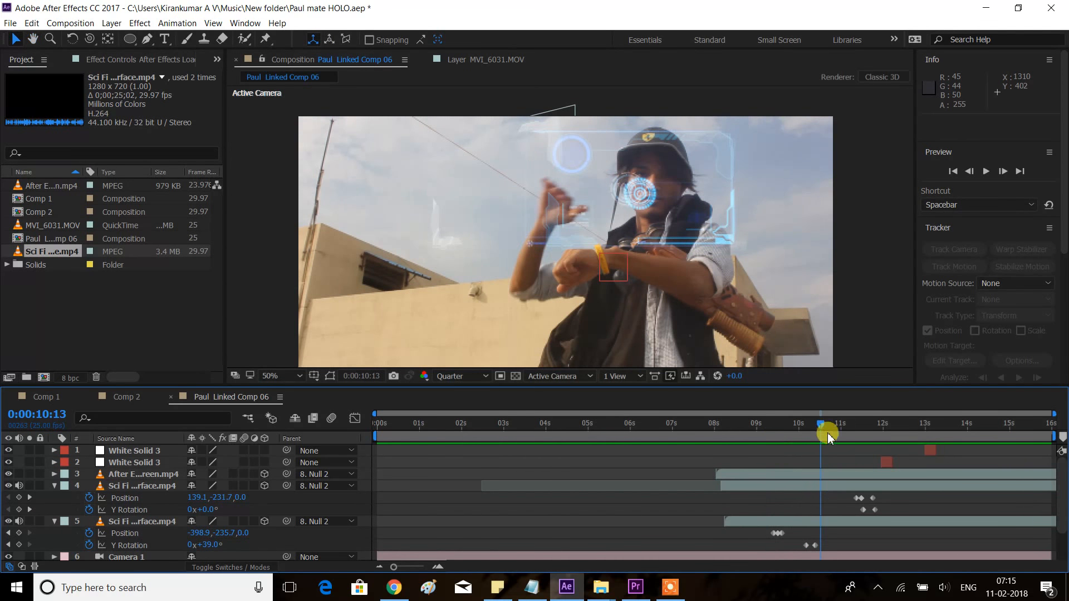
{"action": "left_click_drag", "start_coordinate": [822, 427], "coordinate": [802, 443]}
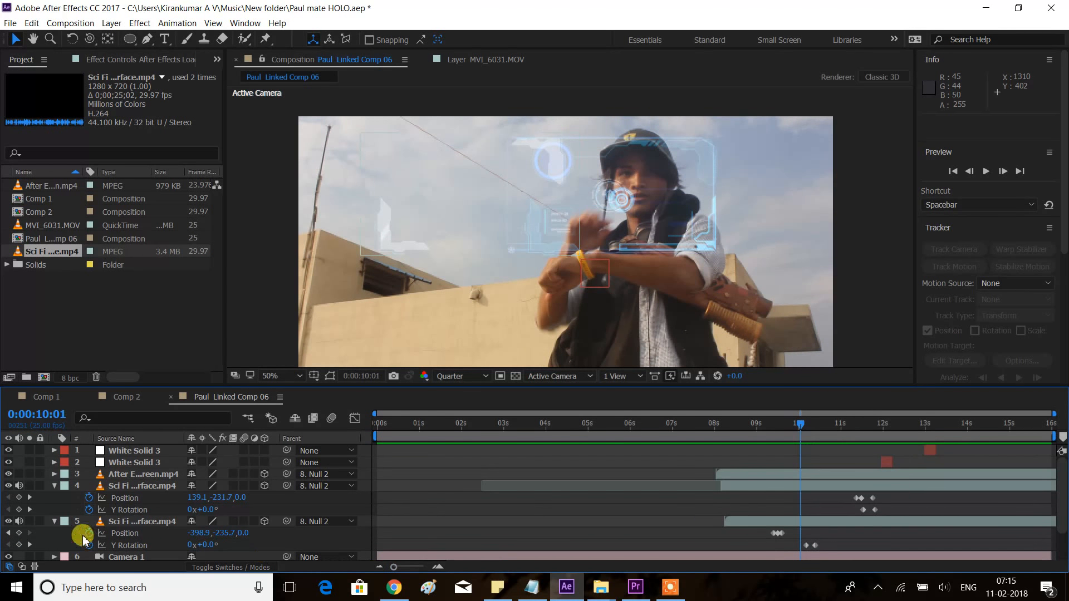
{"action": "left_click", "coordinate": [19, 533]}
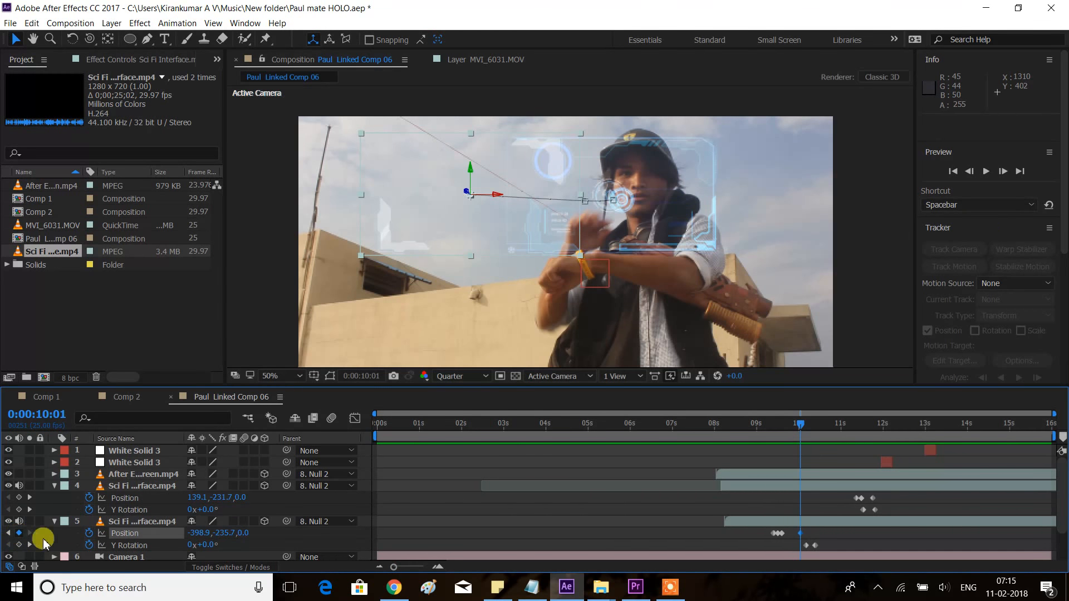
{"action": "left_click_drag", "start_coordinate": [802, 539], "coordinate": [813, 536]}
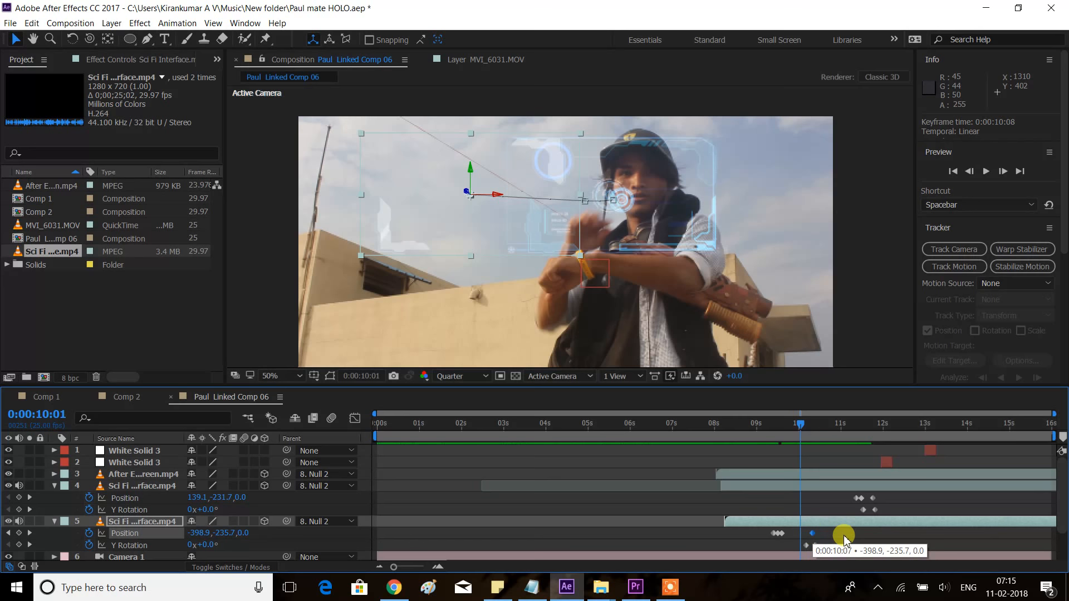
{"action": "left_click", "coordinate": [840, 536]}
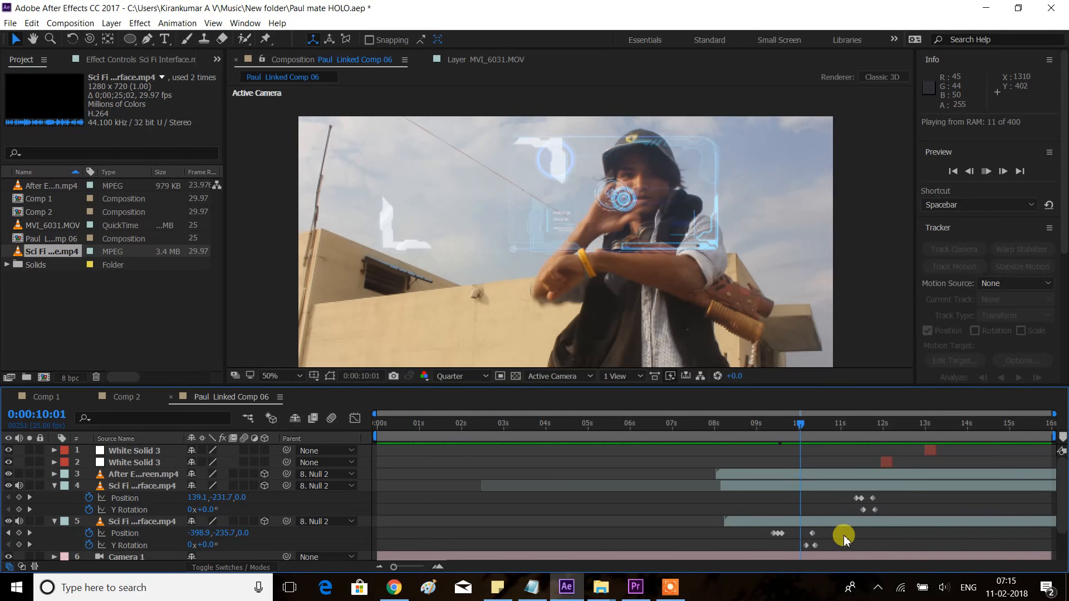
Preview the composition from 0:00:09:01 to check the layer 5 panel's movement.
{"action": "left_click", "coordinate": [841, 430]}
{"action": "left_click_drag", "start_coordinate": [842, 432], "coordinate": [758, 434]}
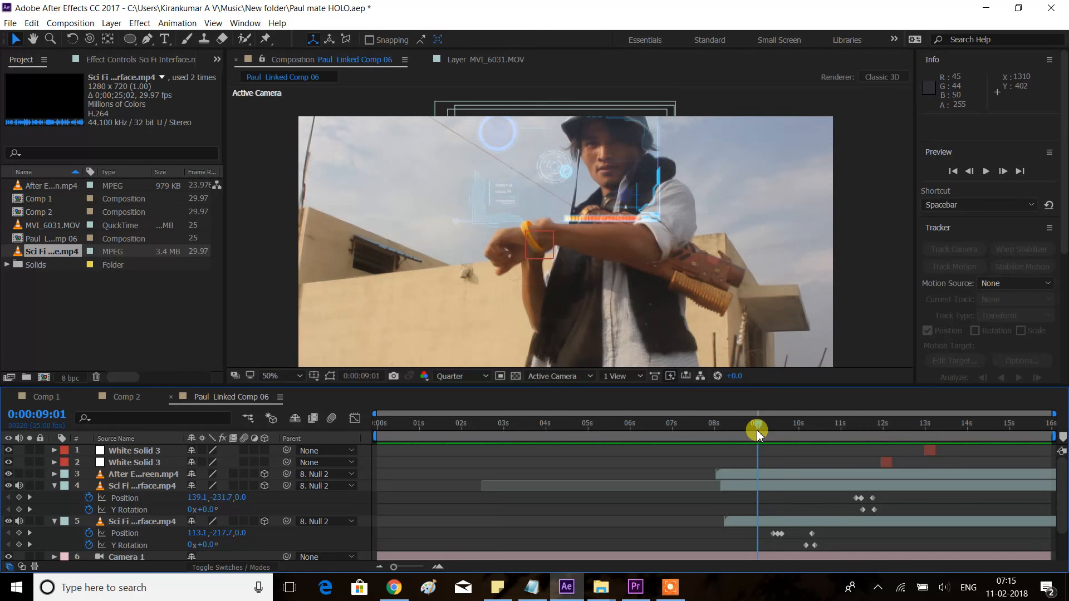
{"action": "left_click", "coordinate": [795, 451]}
{"action": "key", "text": "space"}
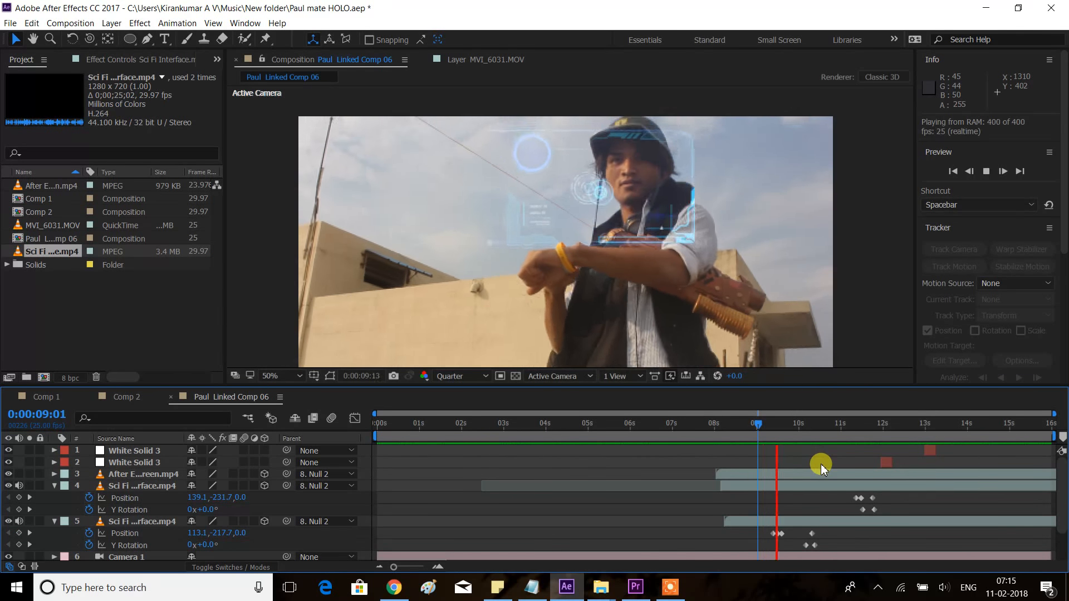
{"action": "key", "text": "space"}
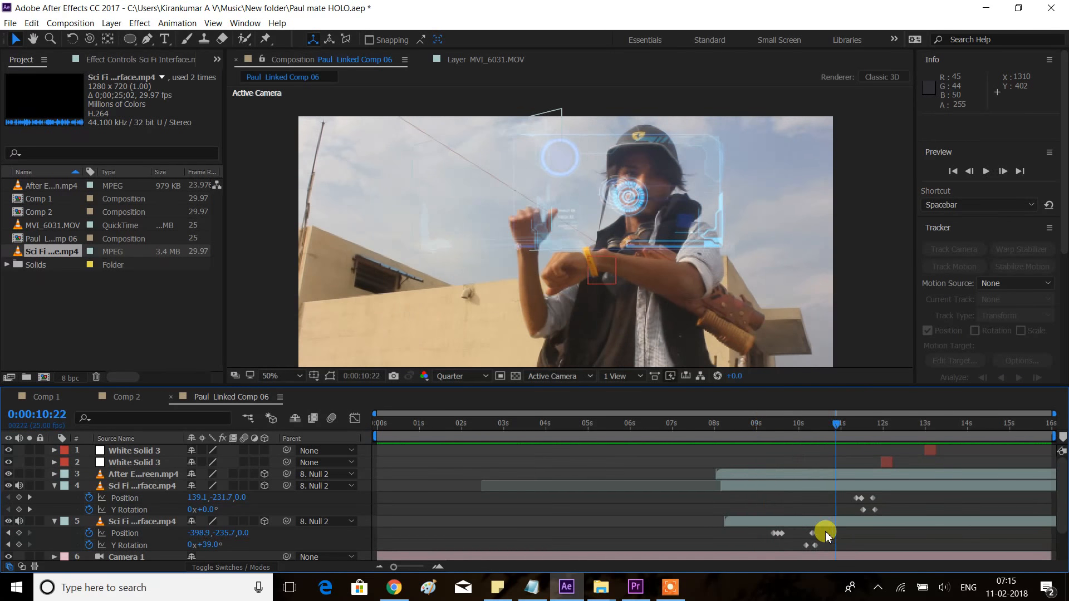
Move layer 5's last Position and Y Rotation keyframes to about 13 seconds and layer 4's first Position keyframe to just after 11 seconds.
{"action": "left_click_drag", "start_coordinate": [814, 543], "coordinate": [872, 535]}
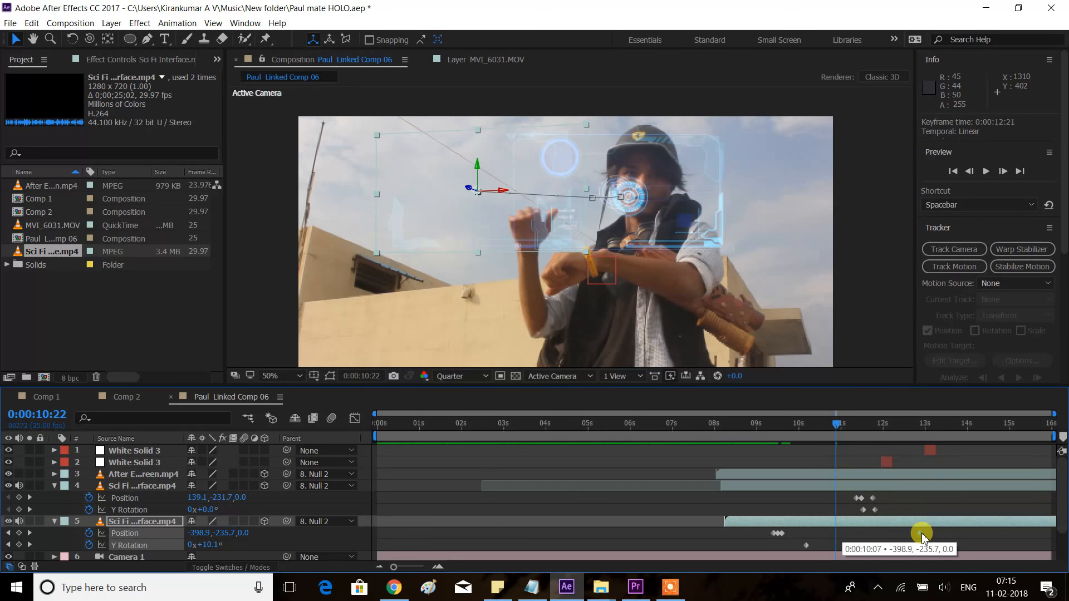
{"action": "left_click_drag", "start_coordinate": [926, 536], "coordinate": [847, 504]}
{"action": "left_click", "coordinate": [852, 444]}
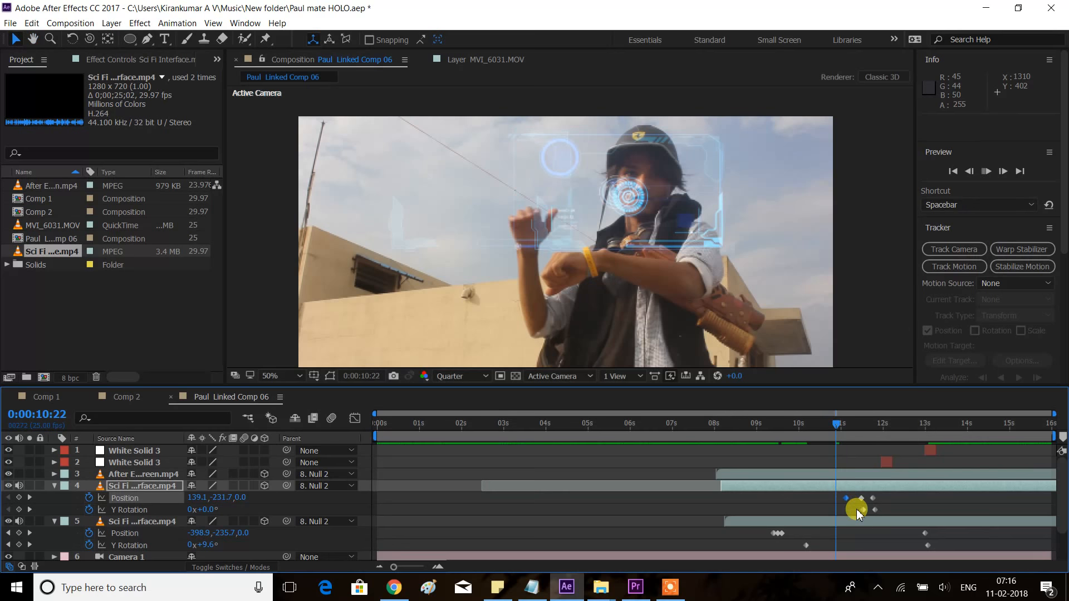
{"action": "key", "text": "space"}
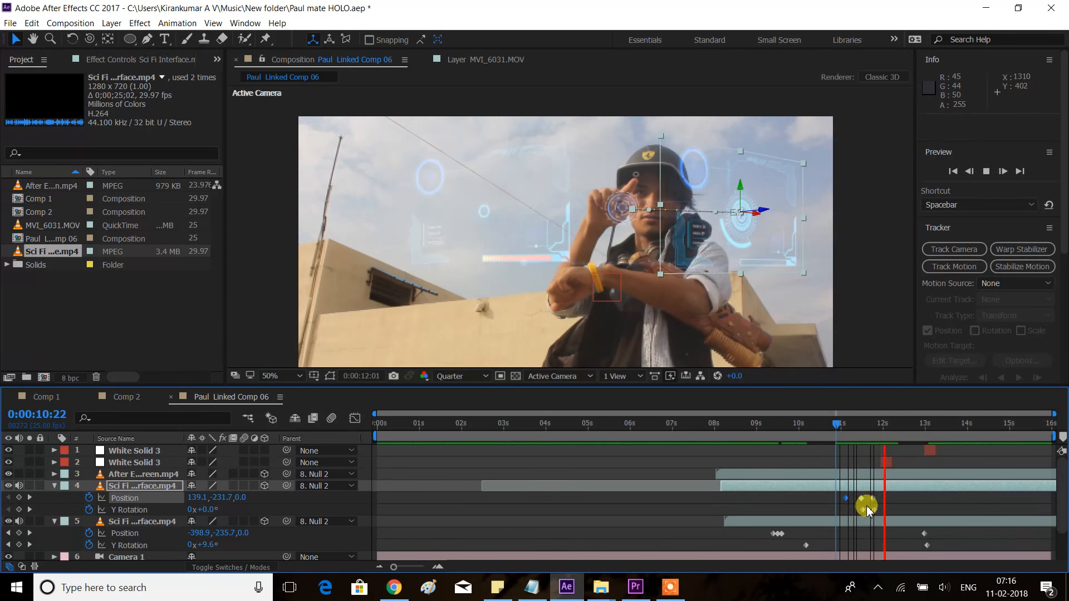
Spread layer 4's remaining Position and Y Rotation keyframes to about 12 and 14 seconds.
{"action": "left_click_drag", "start_coordinate": [857, 493], "coordinate": [878, 516]}
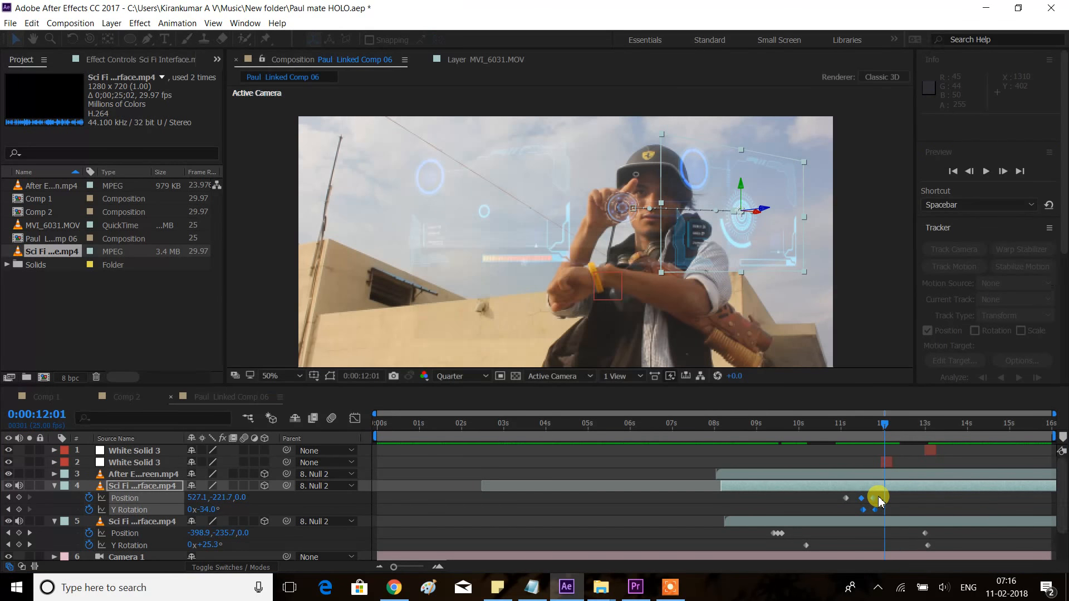
{"action": "left_click_drag", "start_coordinate": [876, 499], "coordinate": [959, 506]}
{"action": "left_click", "coordinate": [901, 513]}
{"action": "left_click", "coordinate": [891, 461]}
Preview the retimed hologram panels from 0:00:11:01.
{"action": "left_click_drag", "start_coordinate": [885, 426], "coordinate": [840, 430]}
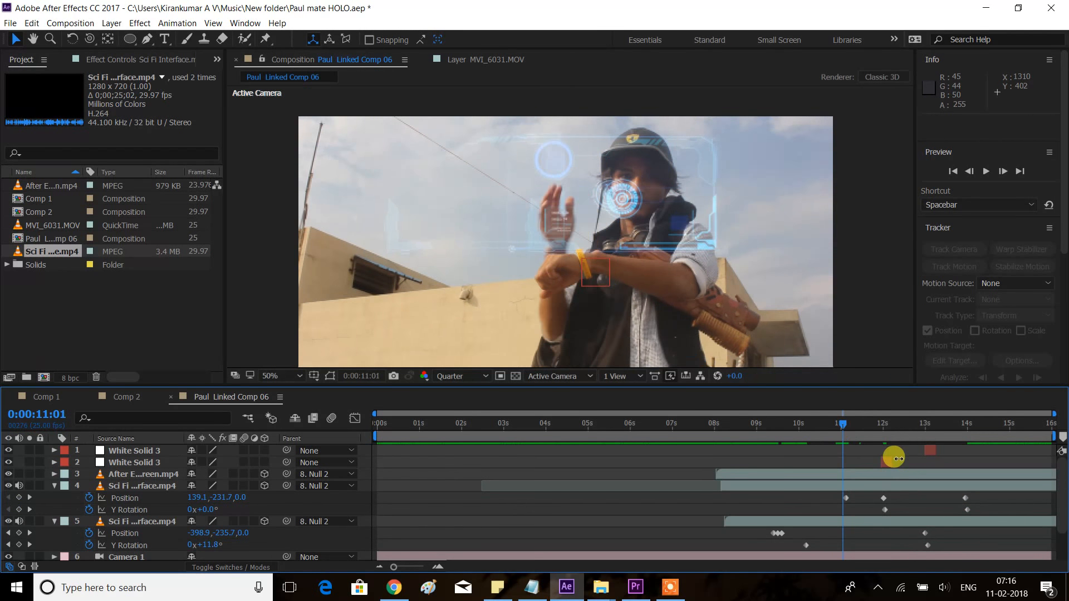
{"action": "key", "text": "space"}
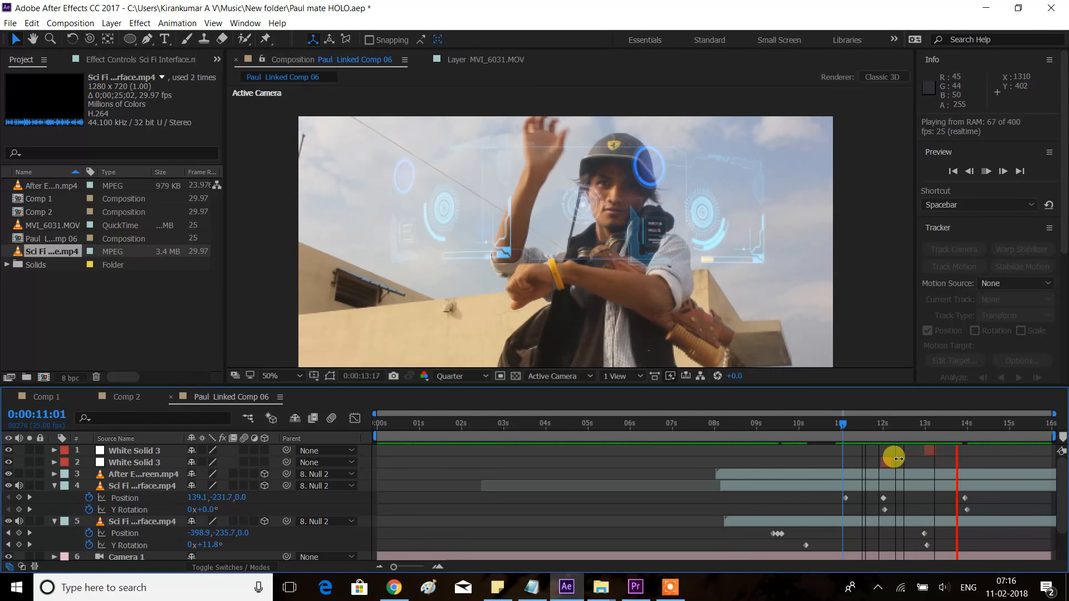
{"action": "key", "text": "space"}
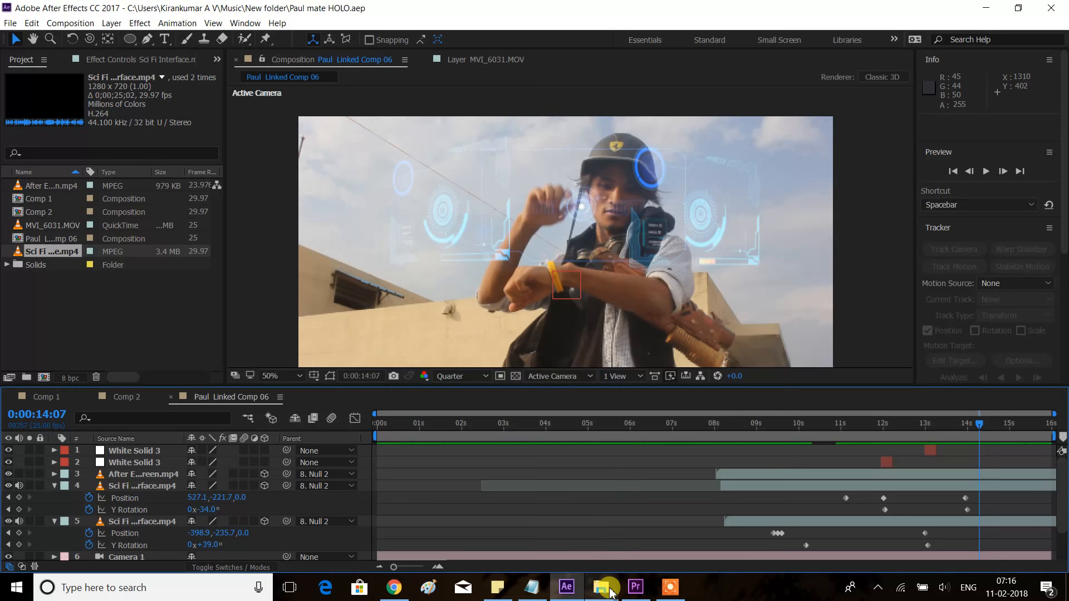
Switch to the psy creation folder in File Explorer, maximize its window and look through its files.
{"action": "mouse_move", "coordinate": [601, 588]}
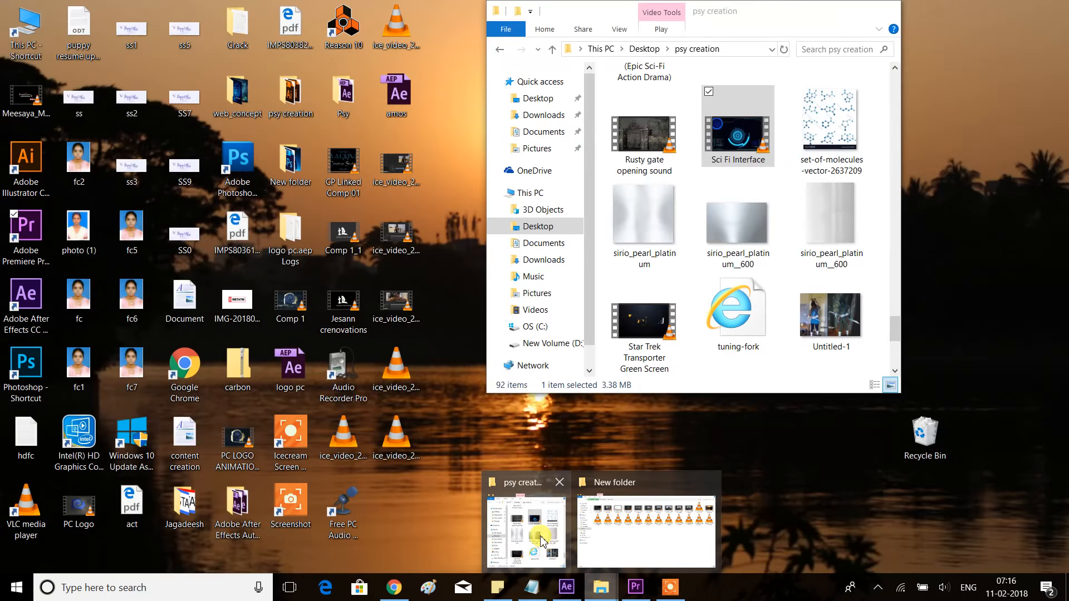
{"action": "left_click", "coordinate": [541, 539]}
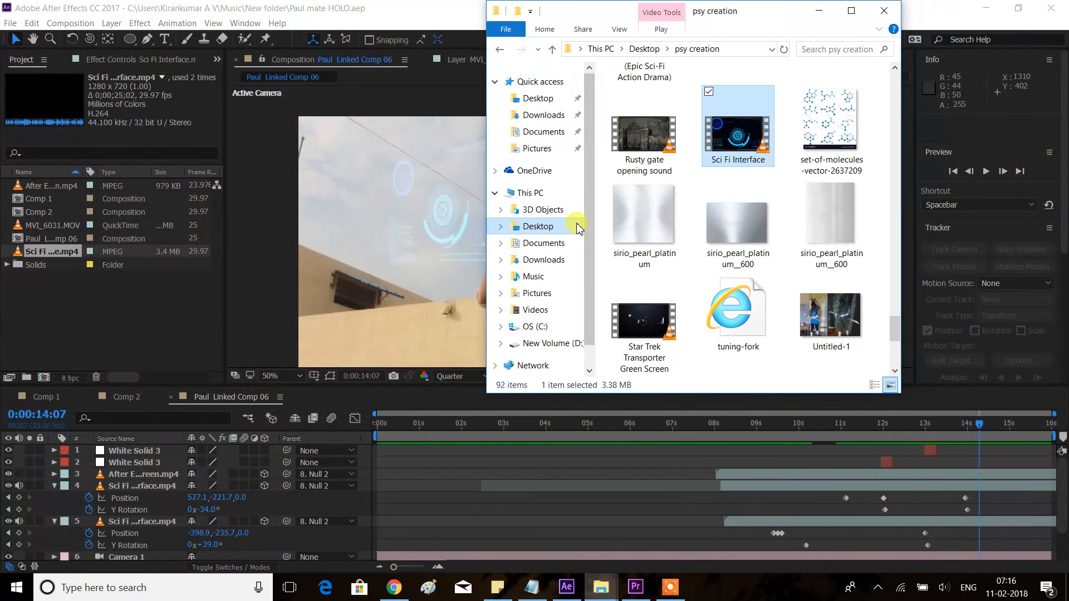
{"action": "left_click", "coordinate": [849, 11]}
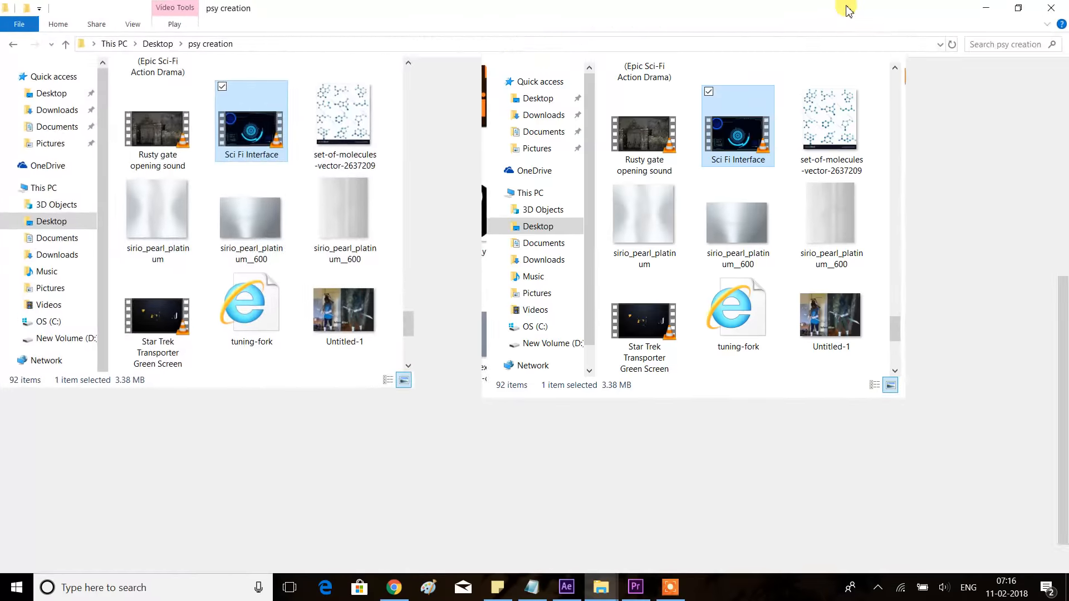
{"action": "scroll", "coordinate": [638, 396], "scroll_direction": "up", "scroll_amount": 5}
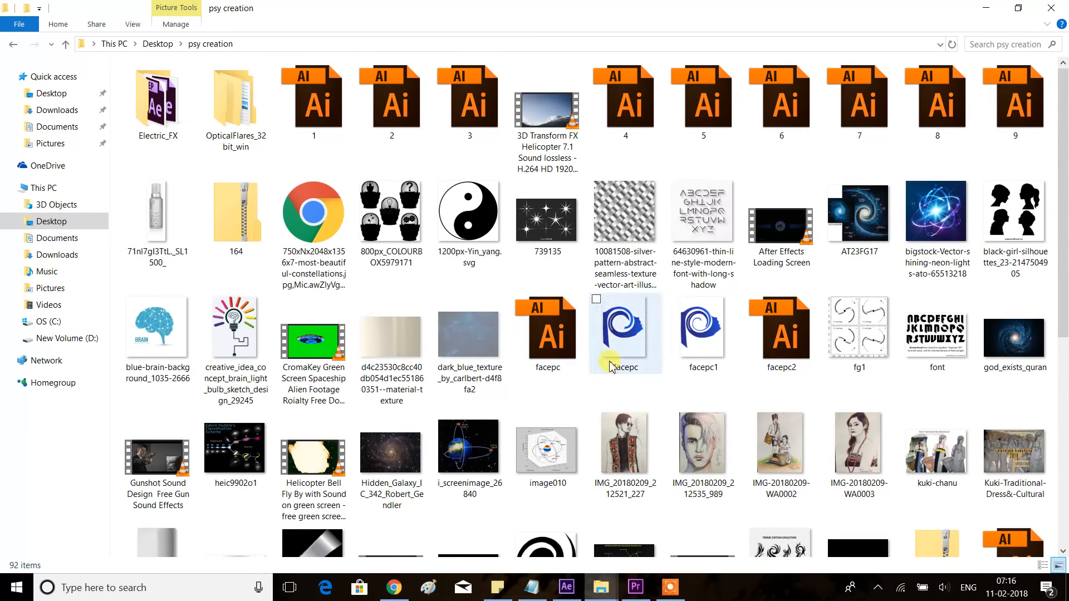
Display the Music folder's contents as large icons and open New folder inside it.
{"action": "left_click", "coordinate": [48, 272]}
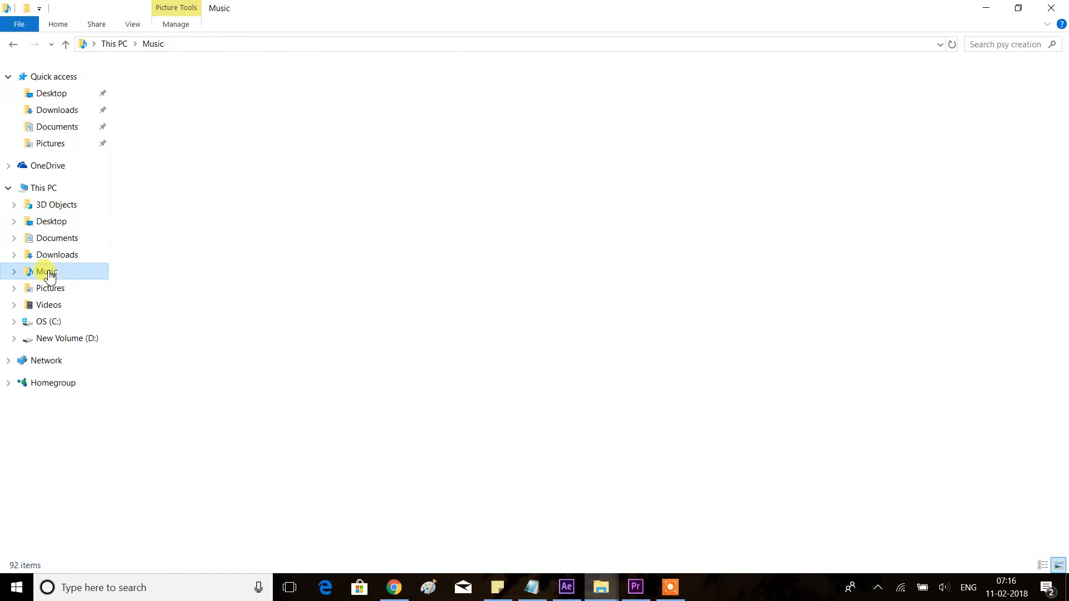
{"action": "left_click", "coordinate": [50, 289]}
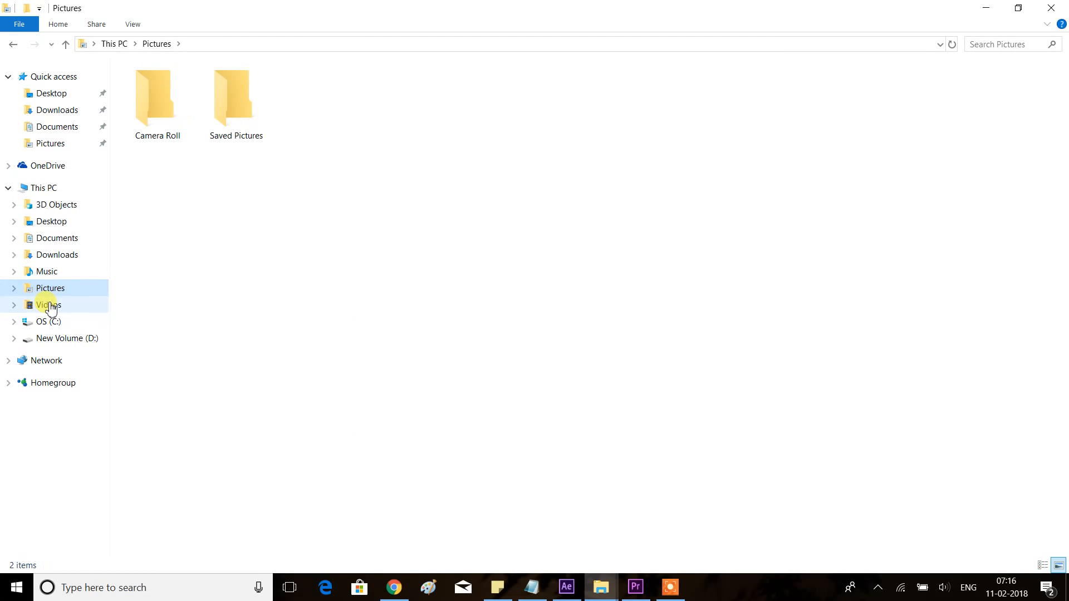
{"action": "left_click", "coordinate": [46, 272]}
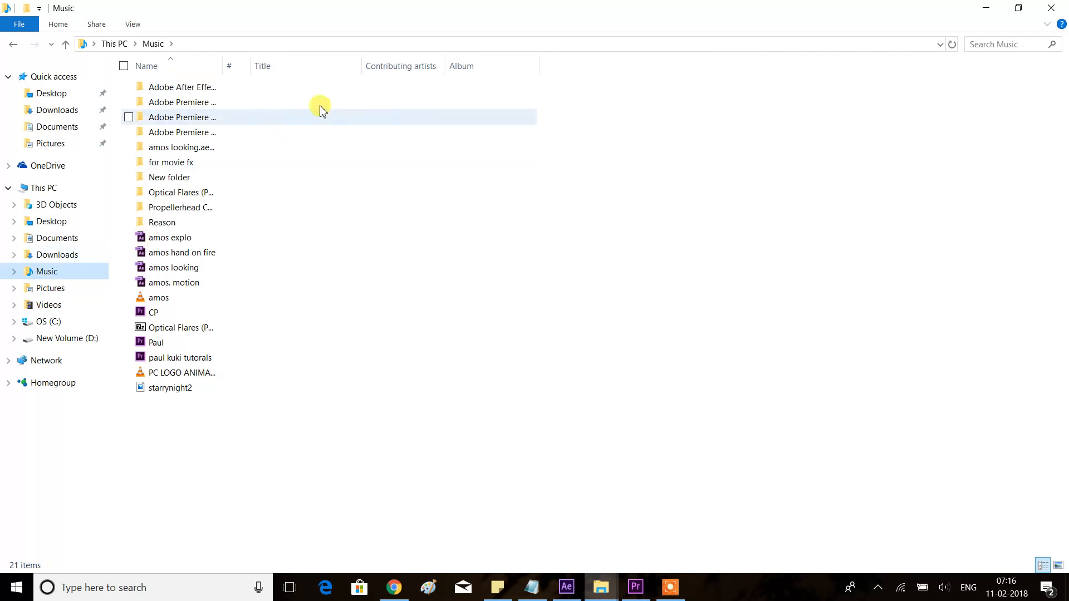
{"action": "left_click", "coordinate": [133, 25]}
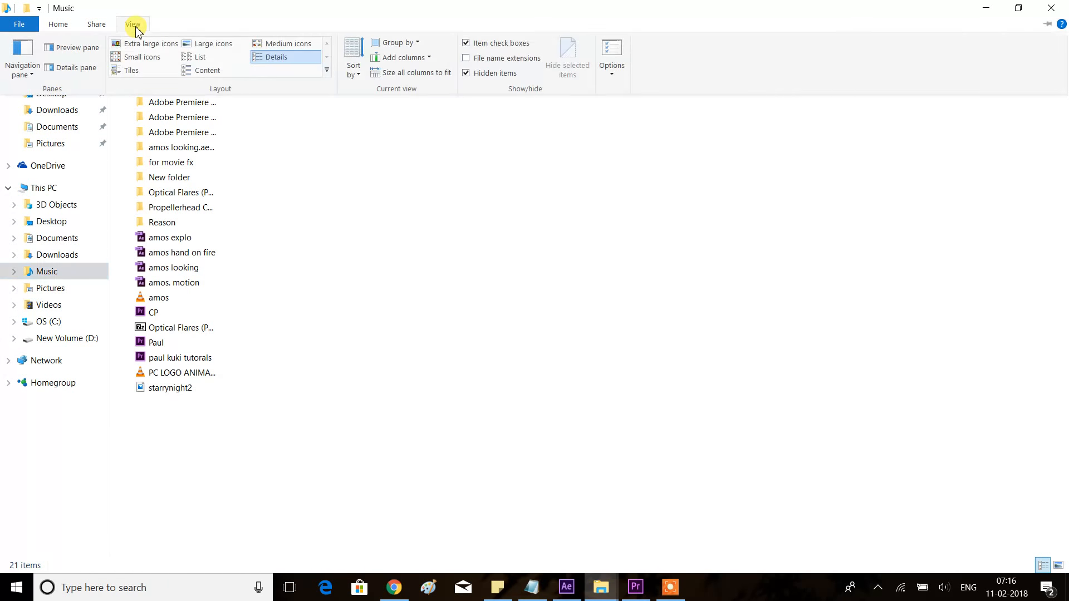
{"action": "left_click", "coordinate": [204, 45]}
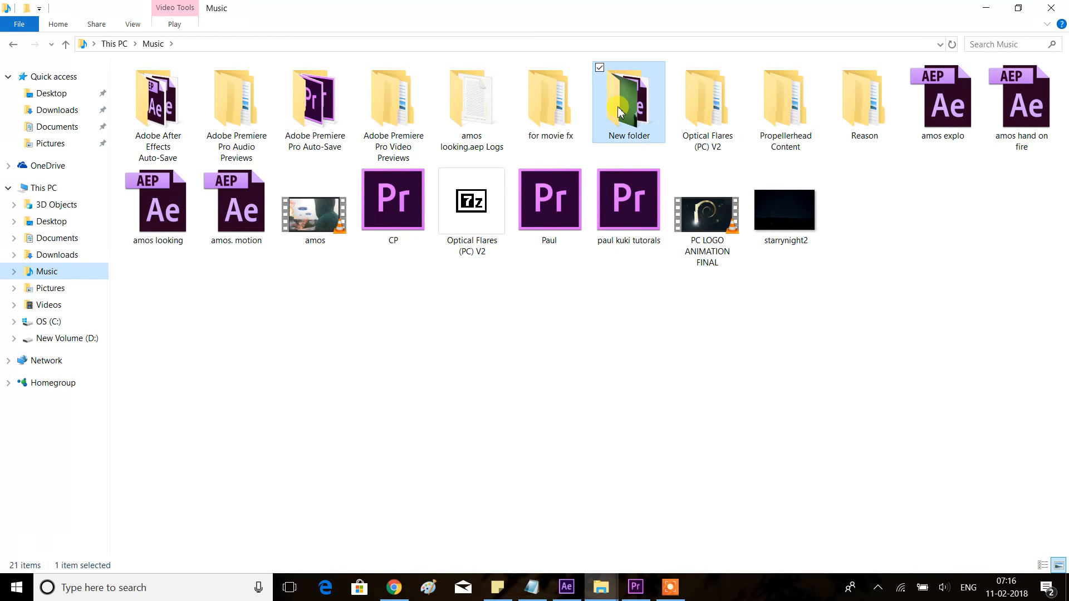
{"action": "double_click", "coordinate": [620, 98]}
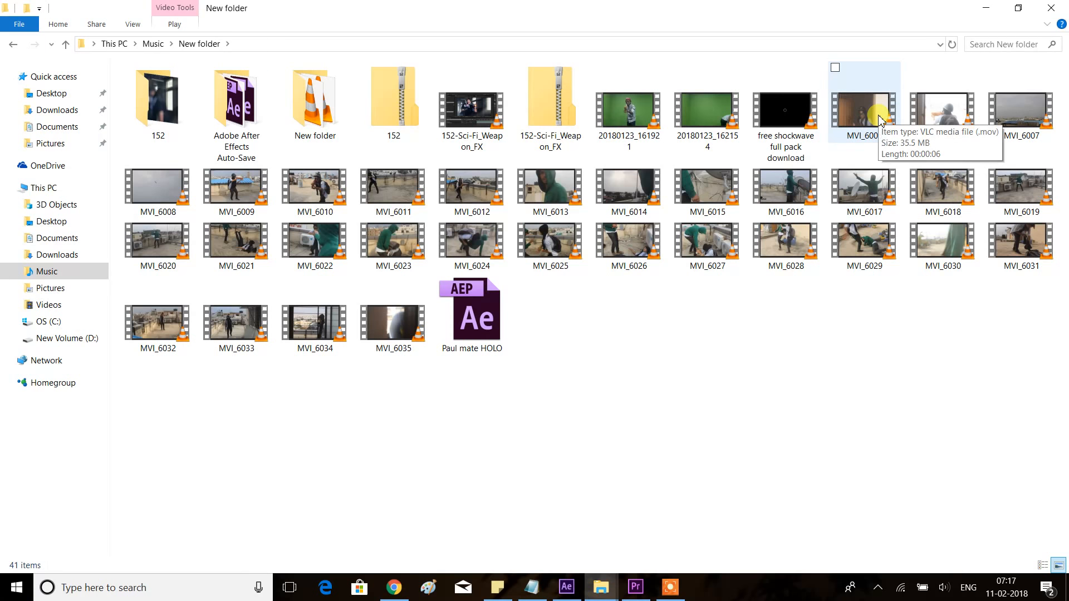
Play the start of the green-screen clip 20180123_161921 in VLC, then close the player.
{"action": "left_click", "coordinate": [628, 109]}
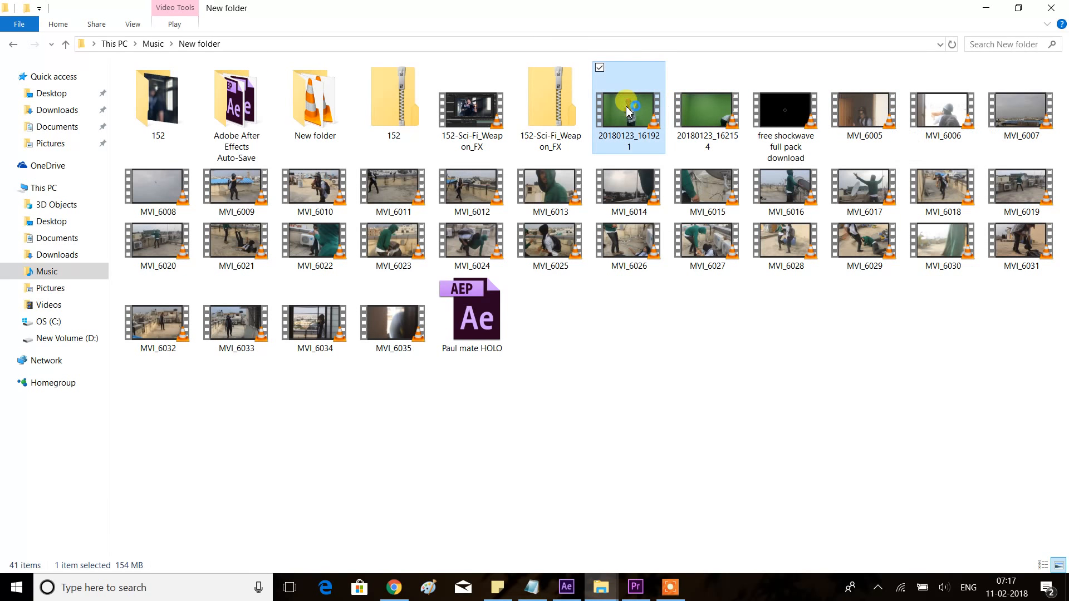
{"action": "double_click", "coordinate": [628, 109]}
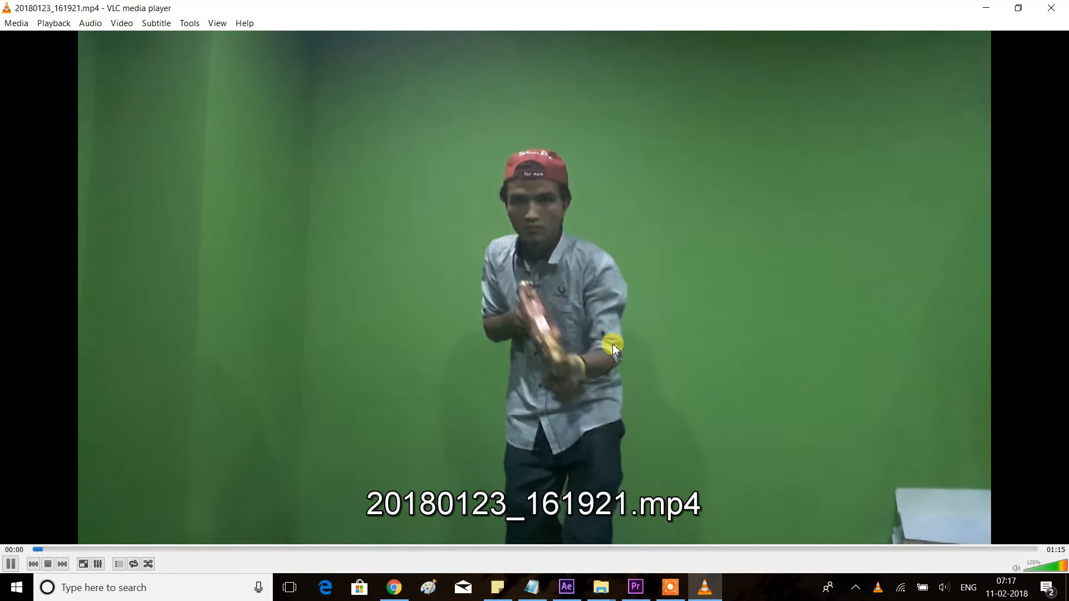
{"action": "key", "text": "space"}
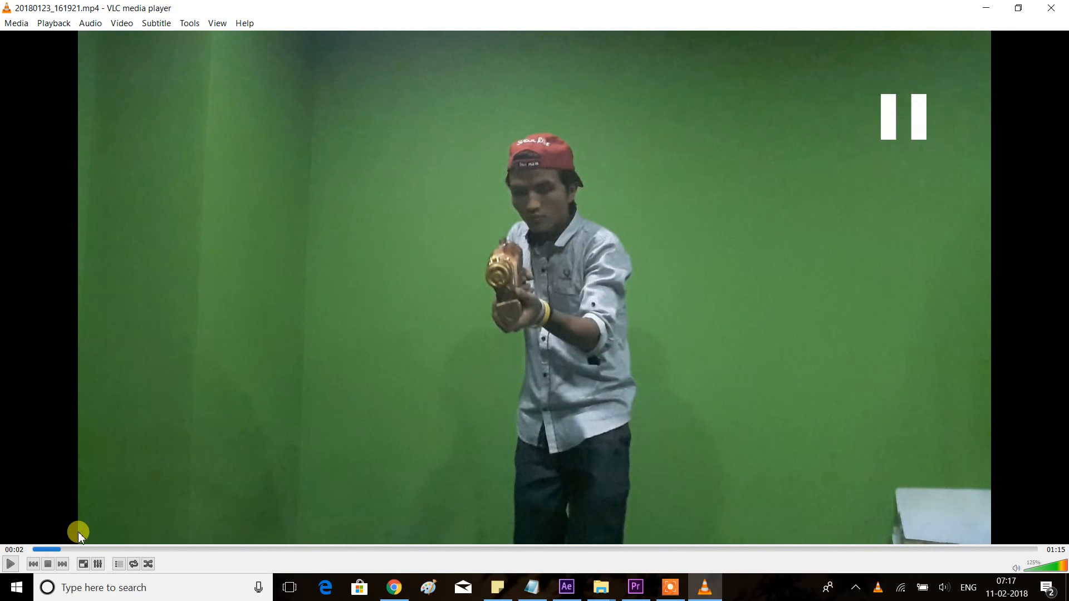
{"action": "key", "text": "space"}
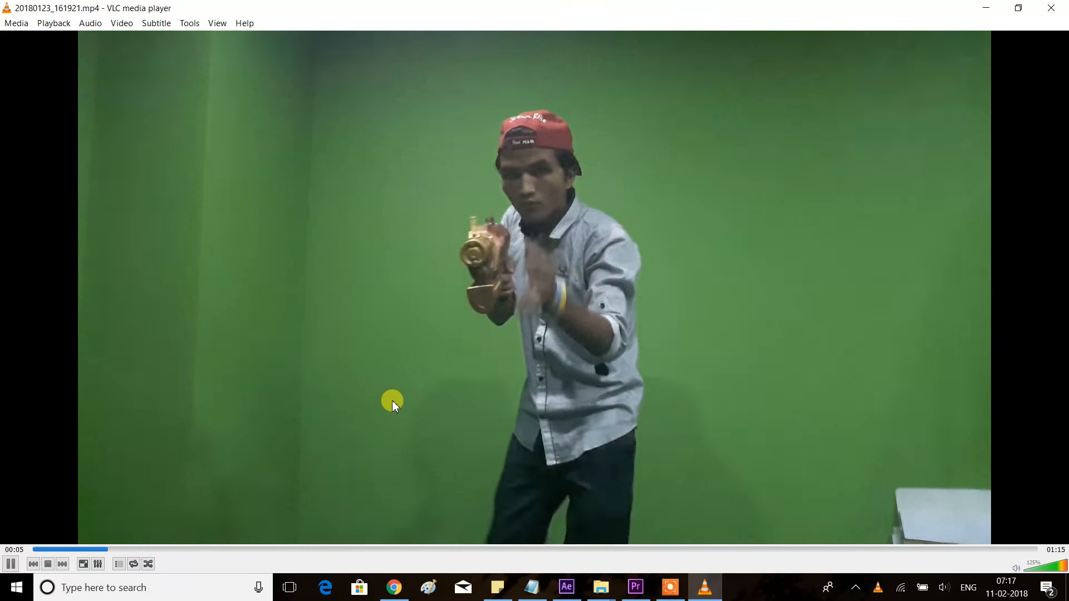
{"action": "key", "text": "space"}
{"action": "left_click", "coordinate": [1051, 8]}
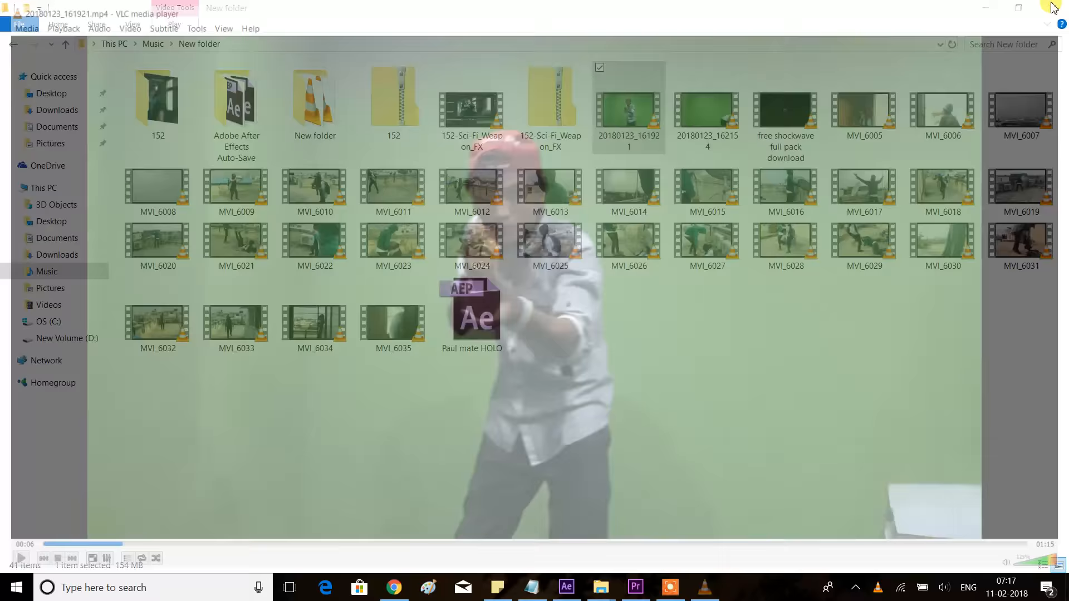
Try to bring the 20180123_161921 clip into After Effects, and close the other New folder window containing the ice_video recordings.
{"action": "left_click_drag", "start_coordinate": [633, 117], "coordinate": [575, 551]}
{"action": "left_click", "coordinate": [567, 588]}
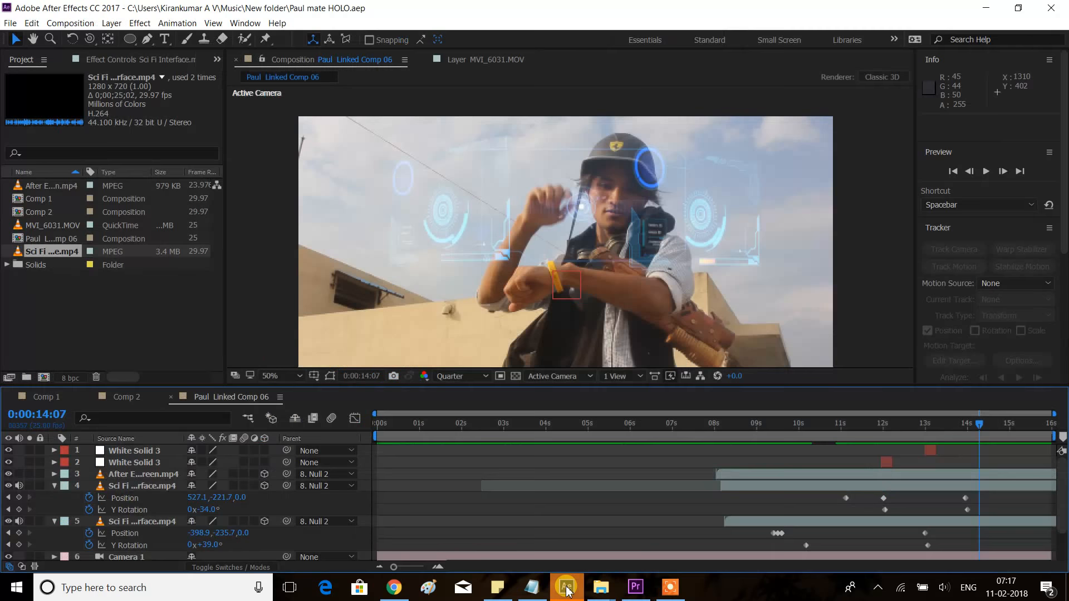
{"action": "mouse_move", "coordinate": [601, 586]}
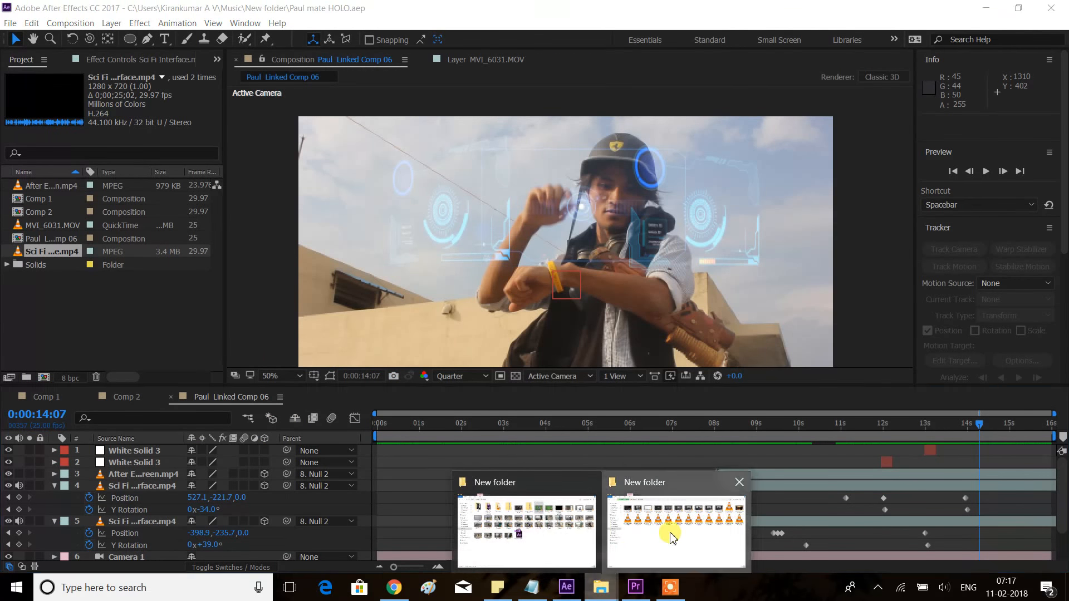
{"action": "left_click", "coordinate": [670, 536]}
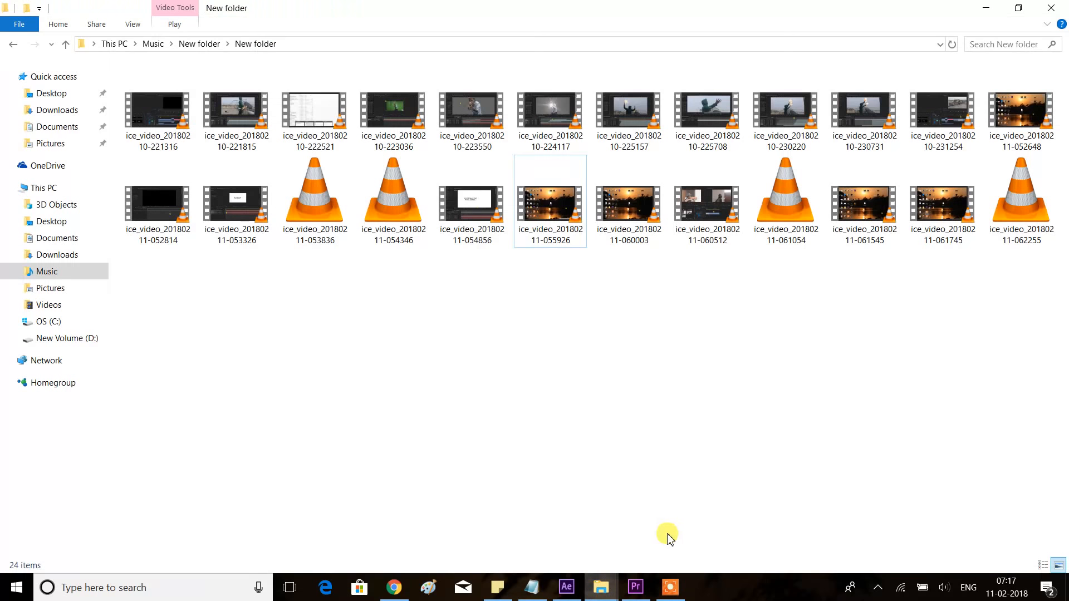
{"action": "left_click", "coordinate": [1047, 11]}
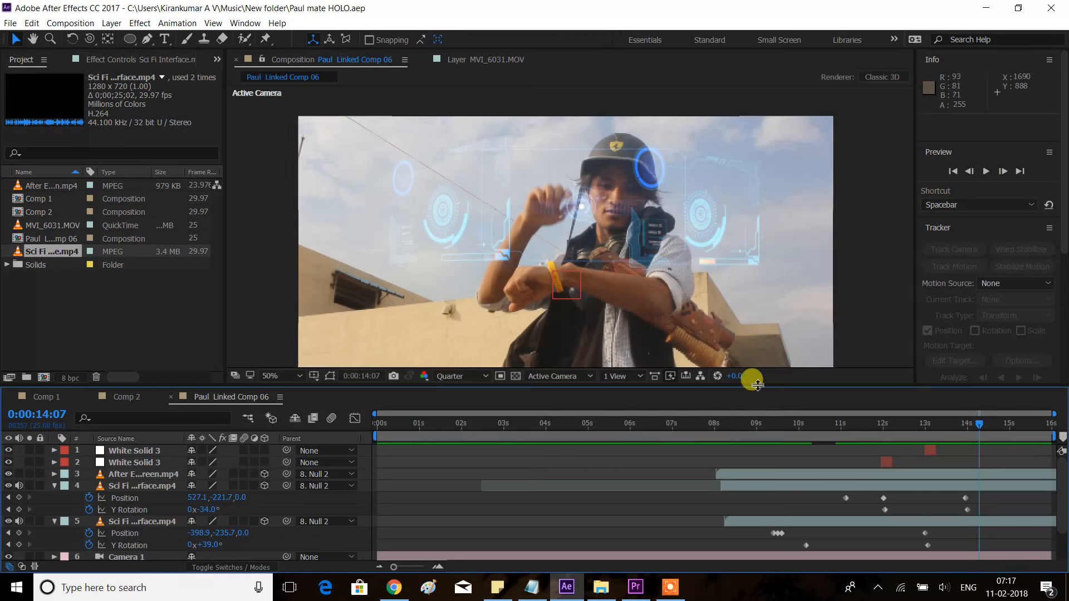
Import the 20180123_161921 green-screen clip from File Explorer into After Effects and place it as the uppermost layer of Paul Linked Comp 06.
{"action": "left_click", "coordinate": [608, 592]}
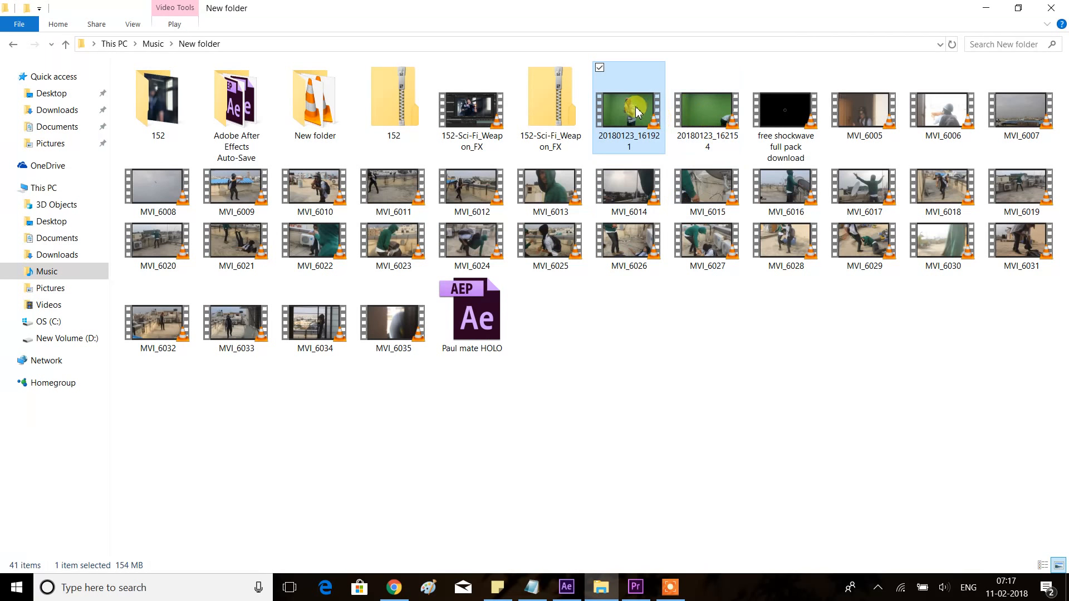
{"action": "left_click", "coordinate": [1023, 9]}
{"action": "left_click_drag", "start_coordinate": [667, 285], "coordinate": [106, 325]}
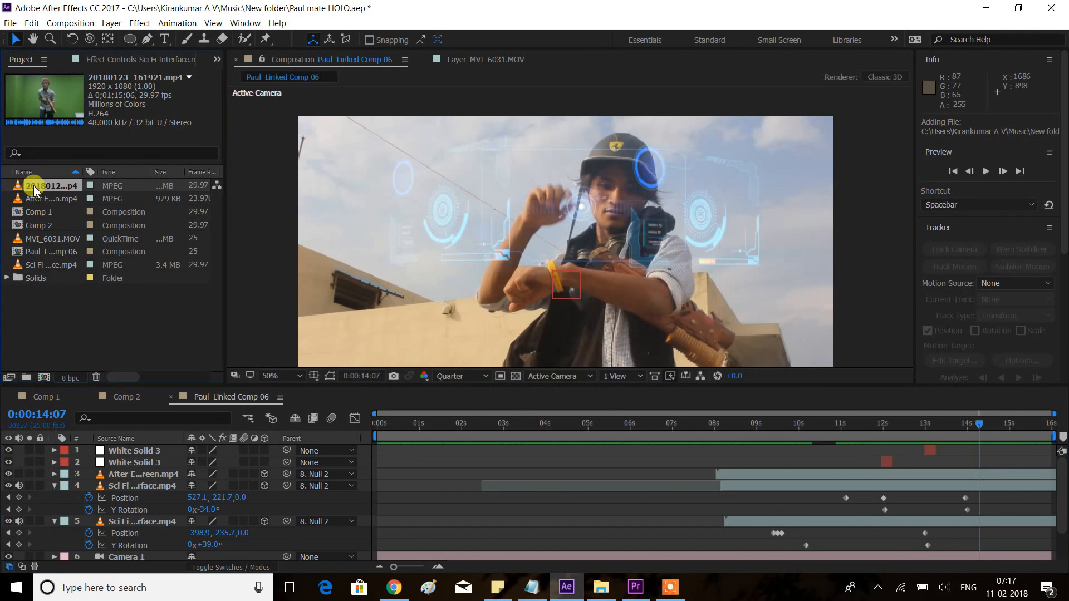
{"action": "left_click_drag", "start_coordinate": [36, 190], "coordinate": [118, 457]}
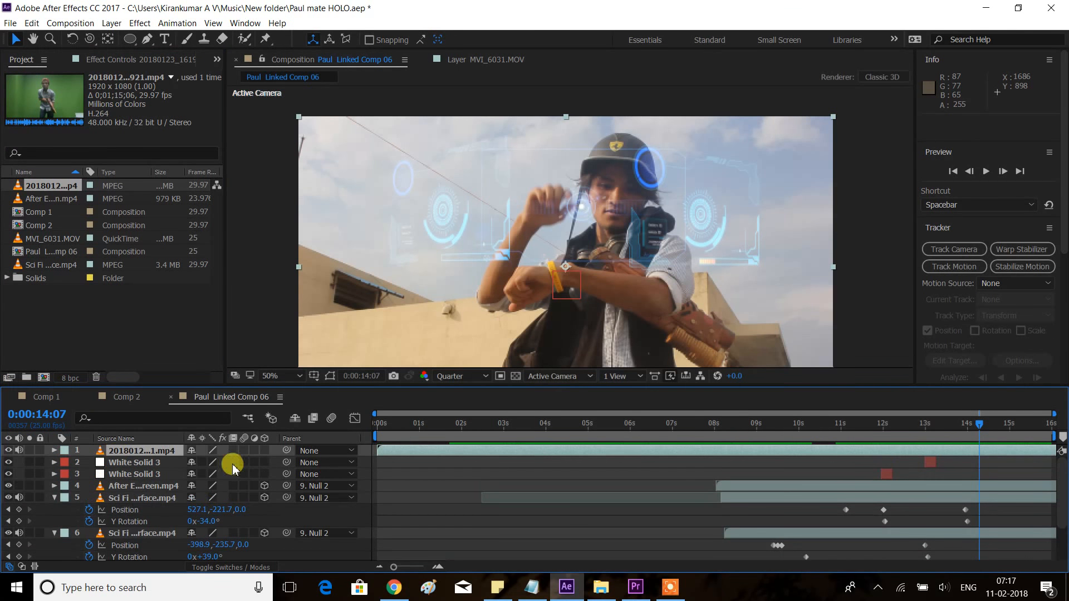
Split the green-screen layer at 0:00:12:12 and delete the part before that point.
{"action": "mouse_move", "coordinate": [917, 424]}
{"action": "left_mouse_down"}
{"action": "mouse_move", "coordinate": [888, 422]}
{"action": "mouse_move", "coordinate": [907, 424]}
{"action": "left_mouse_up"}
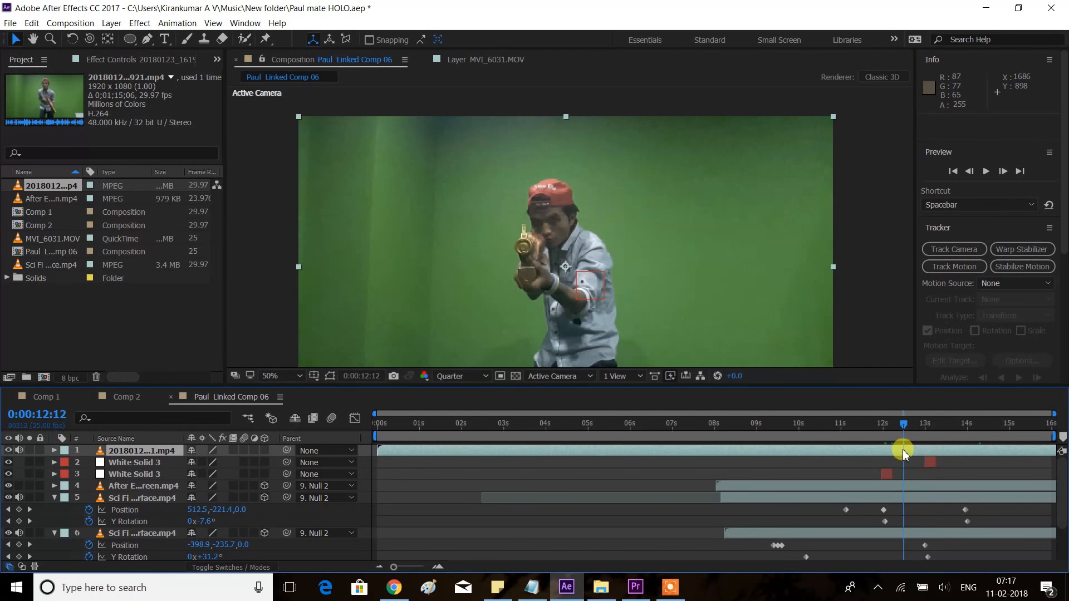
{"action": "key", "text": "ctrl+d"}
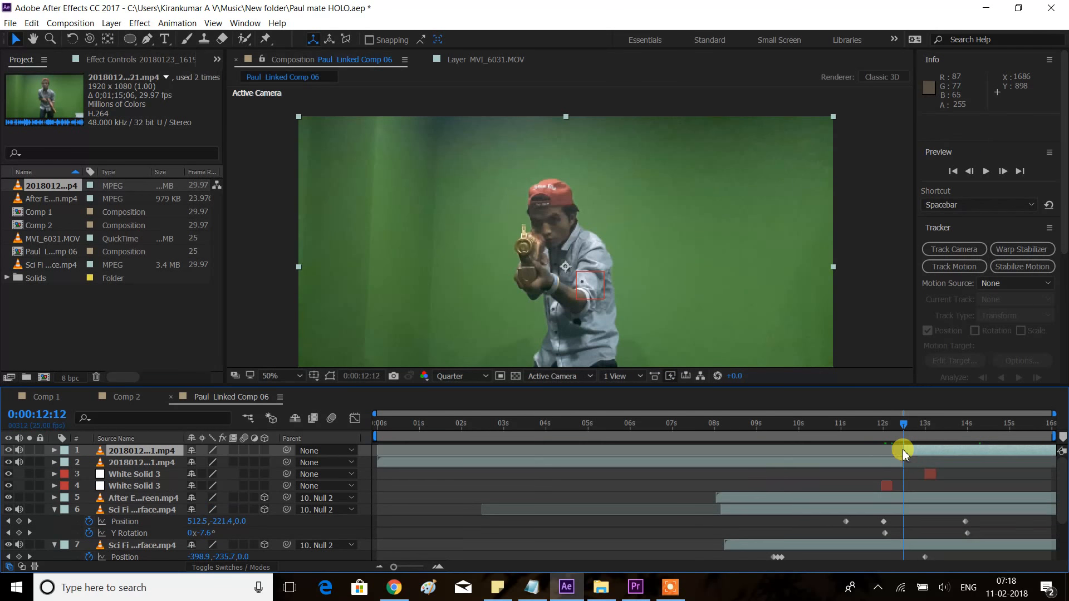
{"action": "left_click", "coordinate": [881, 464]}
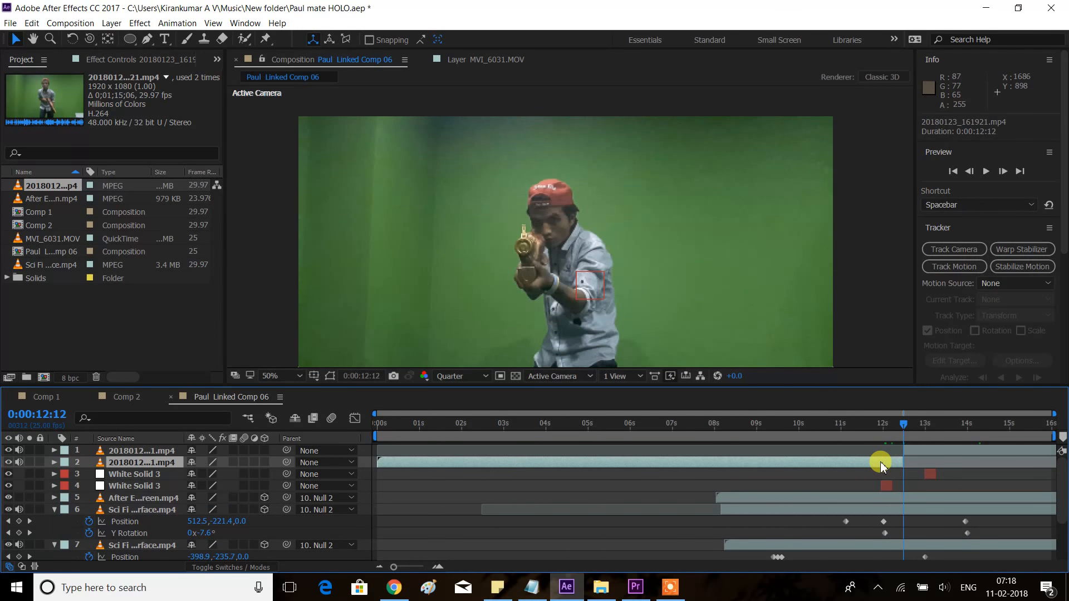
{"action": "key", "text": "Delete"}
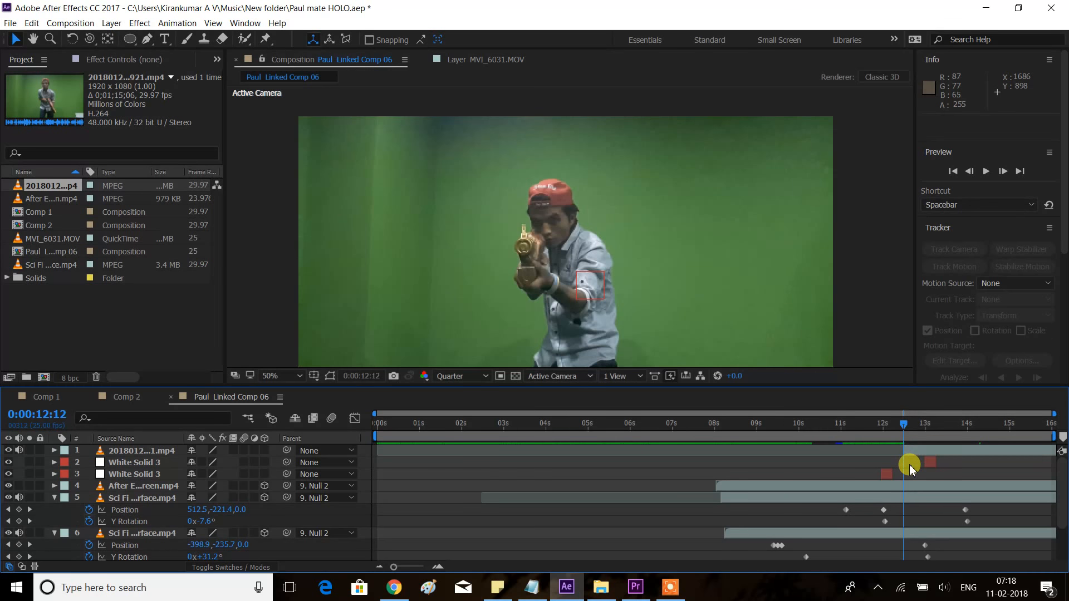
Preview the trimmed green-screen layer and split it at 0:00:14:12.
{"action": "left_click", "coordinate": [947, 456]}
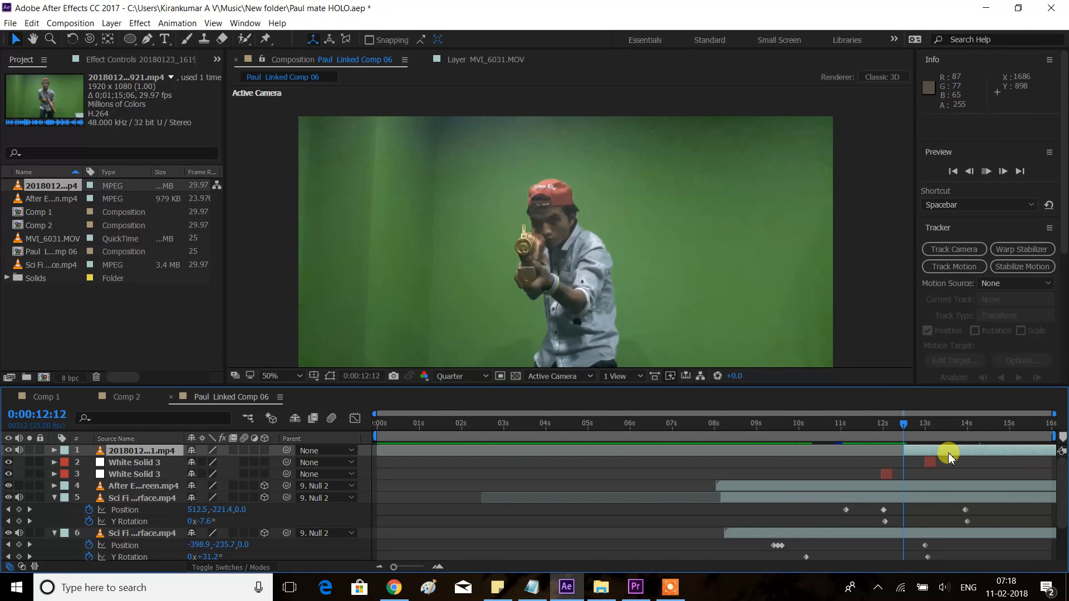
{"action": "key", "text": "space"}
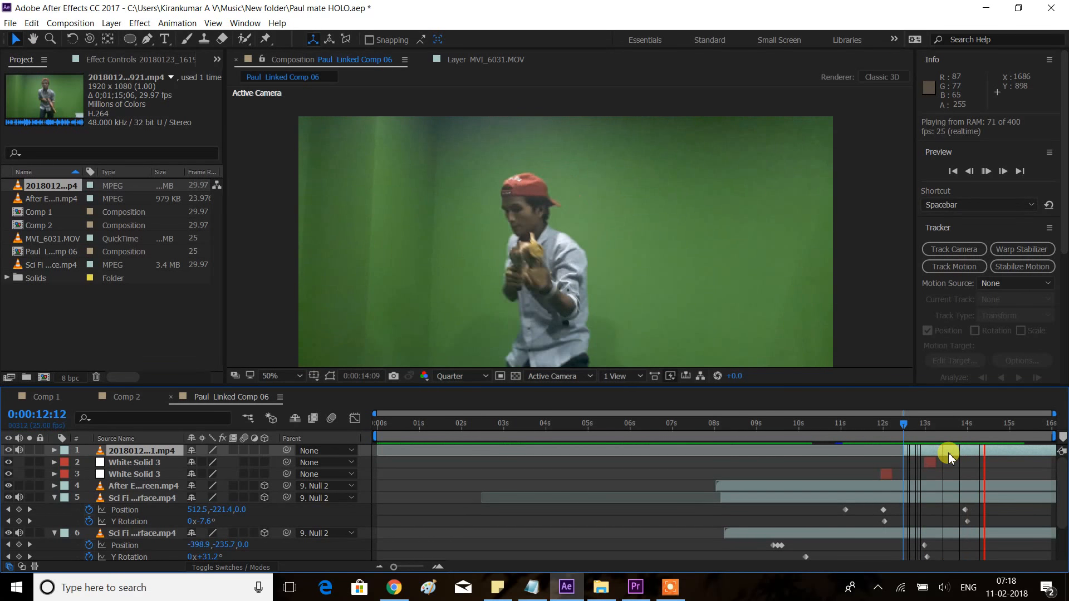
{"action": "key", "text": "space"}
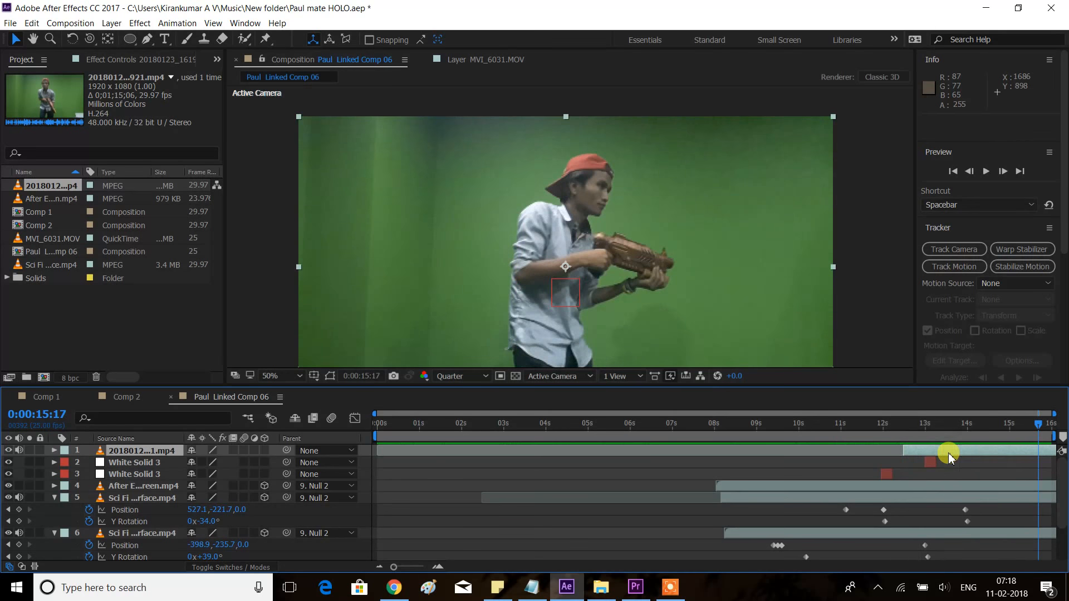
{"action": "left_click_drag", "start_coordinate": [1040, 429], "coordinate": [988, 432]}
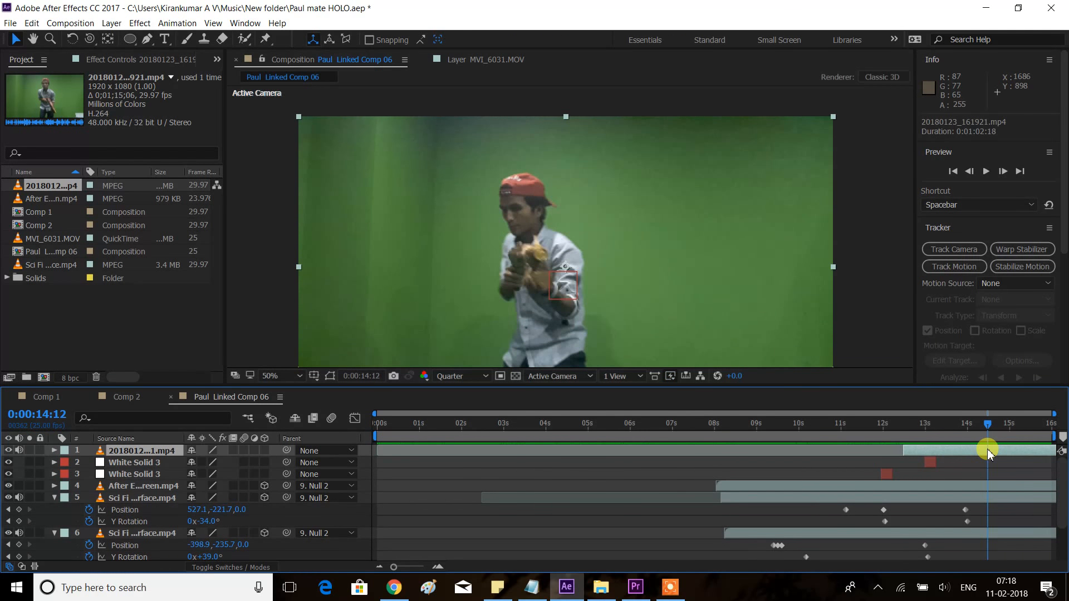
{"action": "key", "text": "ctrl+shift+d"}
{"action": "left_click", "coordinate": [968, 470]}
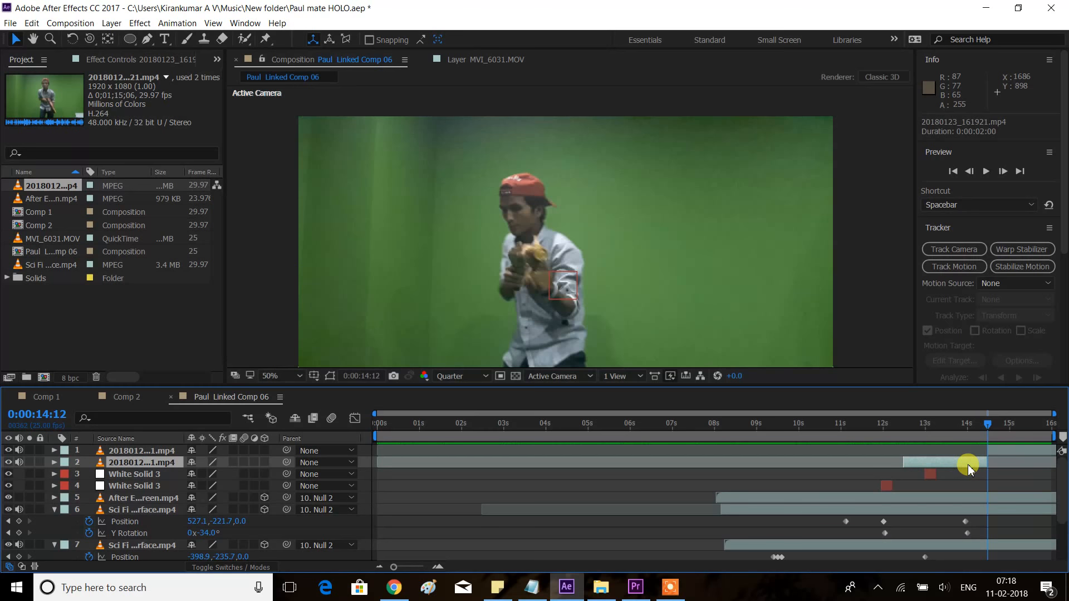
{"action": "left_click", "coordinate": [150, 40]}
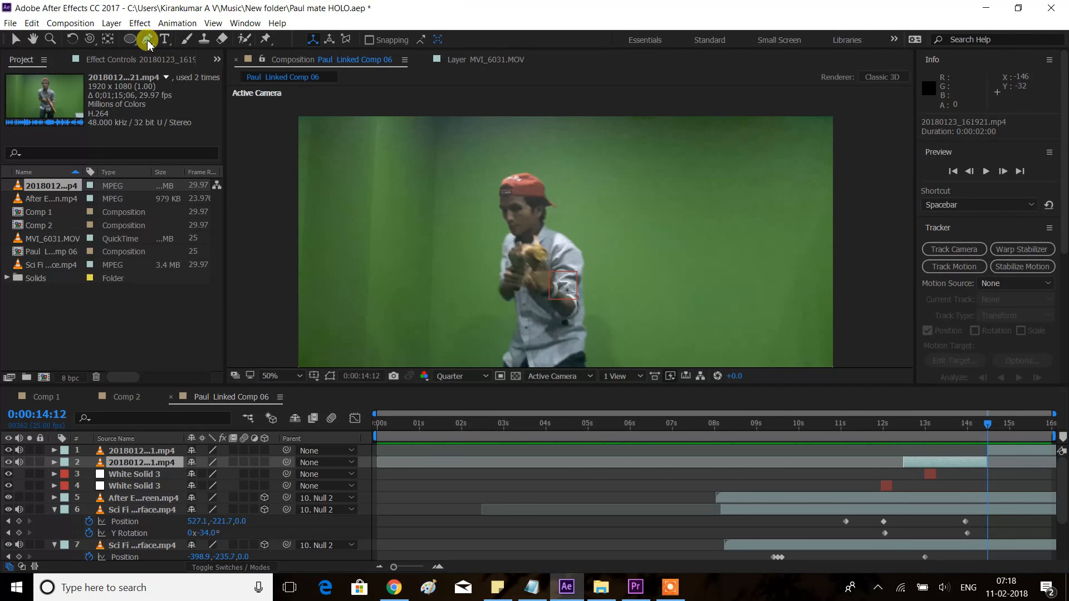
{"action": "left_click", "coordinate": [469, 152]}
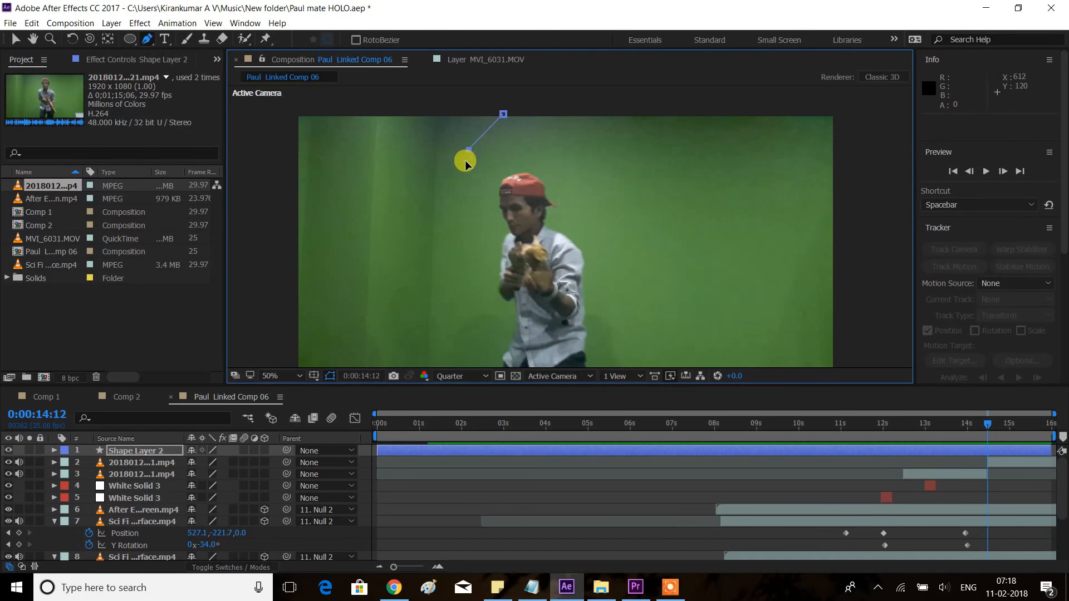
{"action": "left_click", "coordinate": [460, 185]}
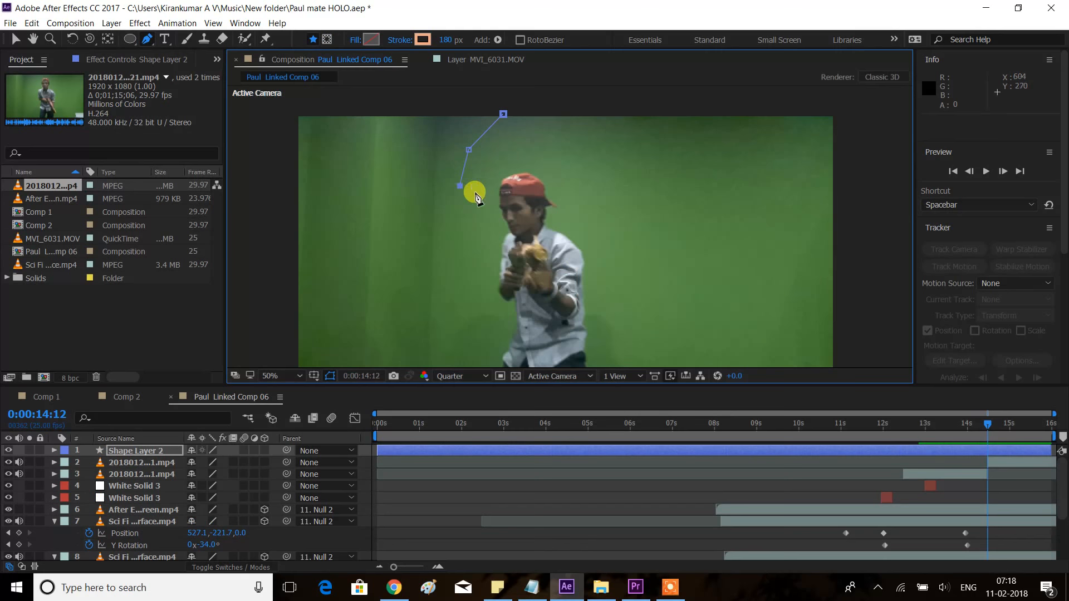
{"action": "left_click", "coordinate": [123, 455]}
{"action": "key", "text": "Delete"}
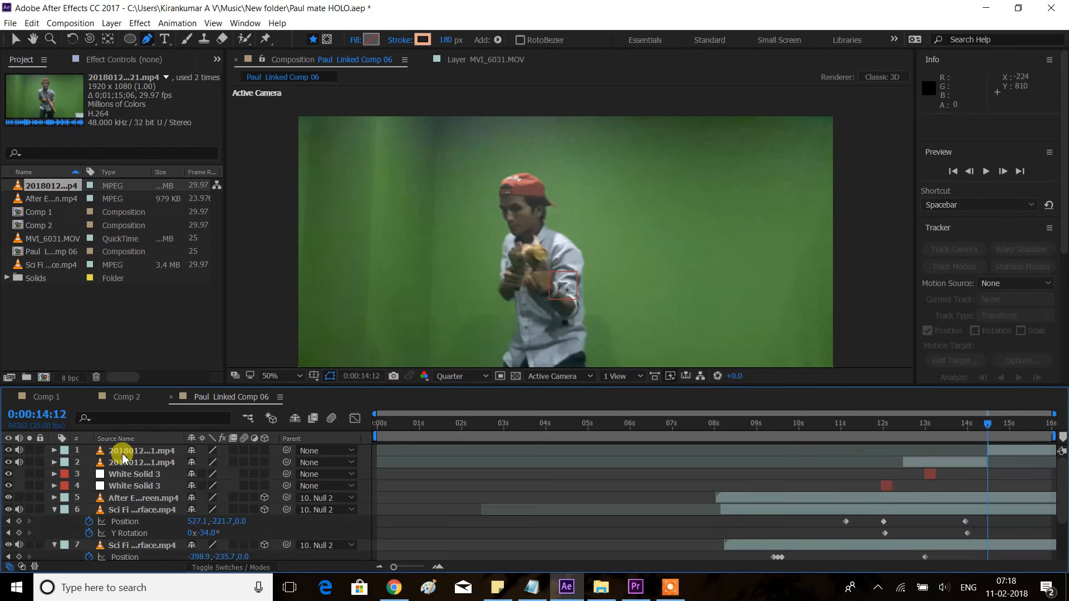
{"action": "left_click", "coordinate": [961, 466]}
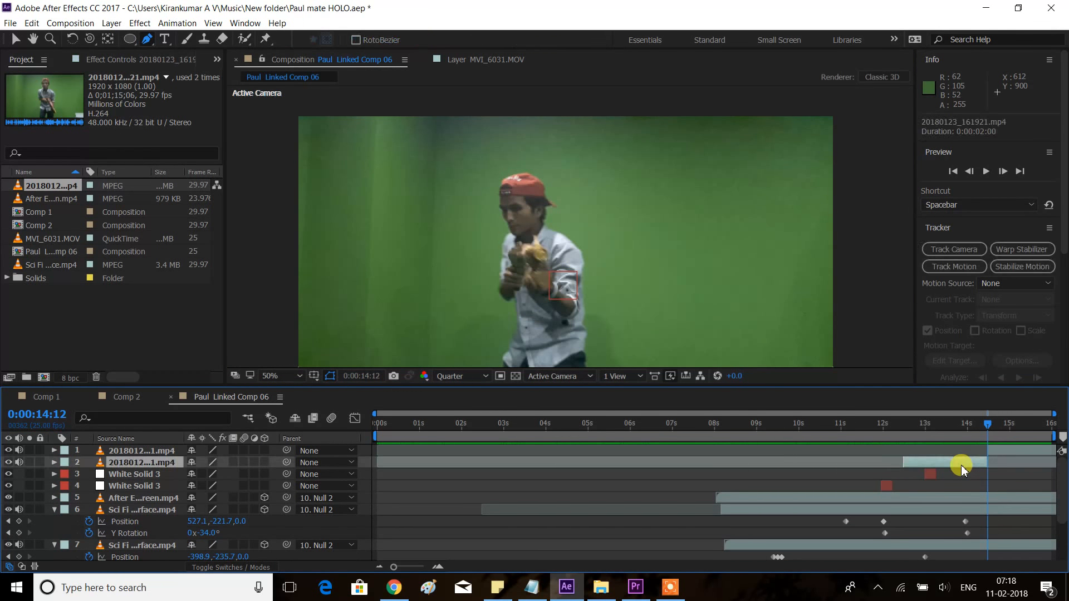
{"action": "key", "text": "ctrl+z"}
{"action": "left_click", "coordinate": [488, 132]}
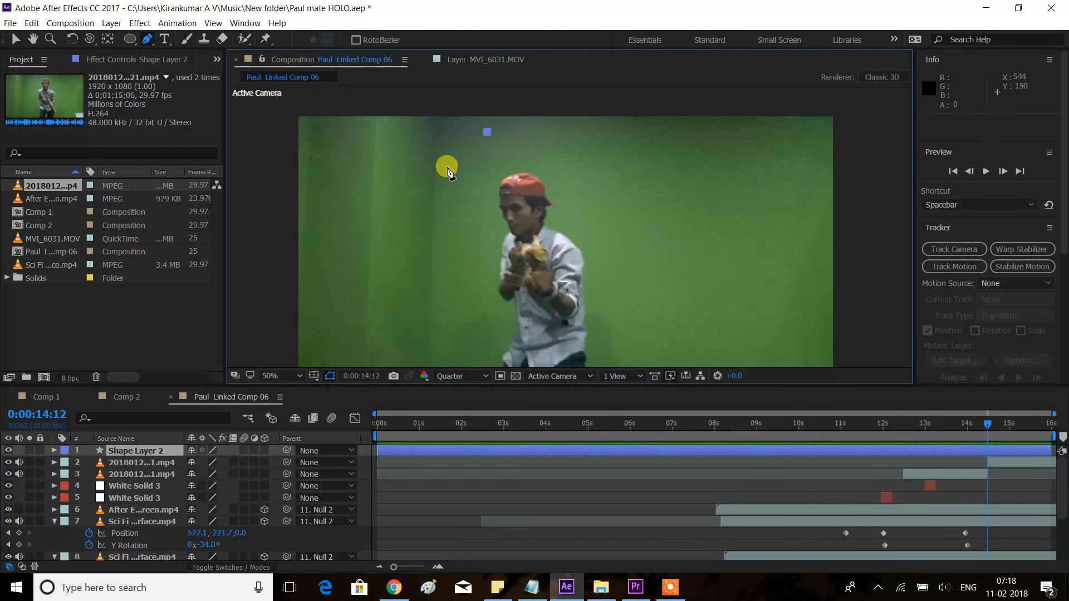
{"action": "left_click", "coordinate": [448, 168]}
{"action": "left_click", "coordinate": [422, 245]}
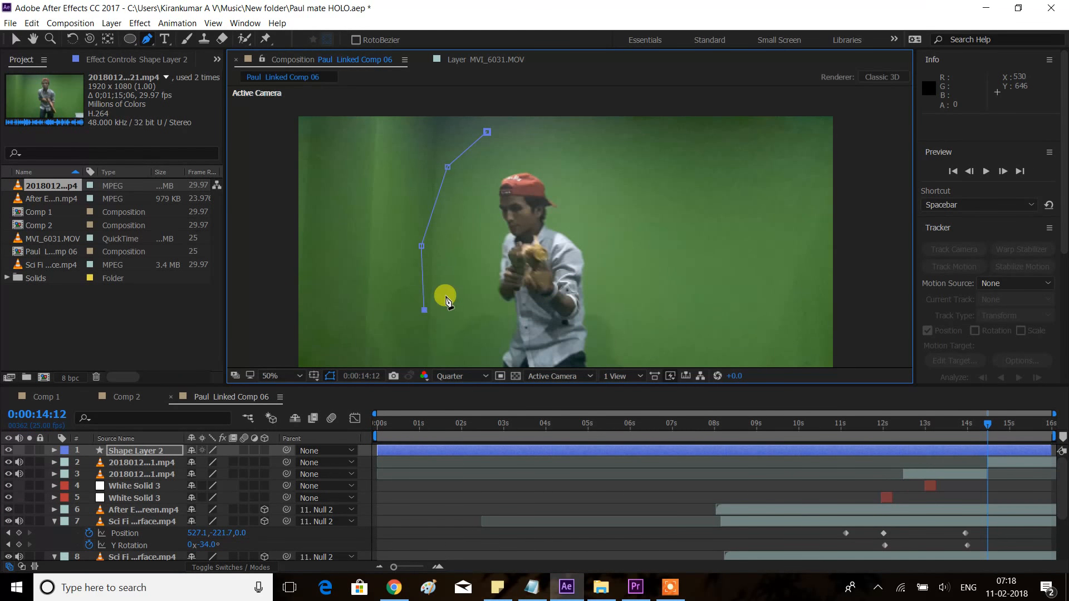
{"action": "key", "text": "comma"}
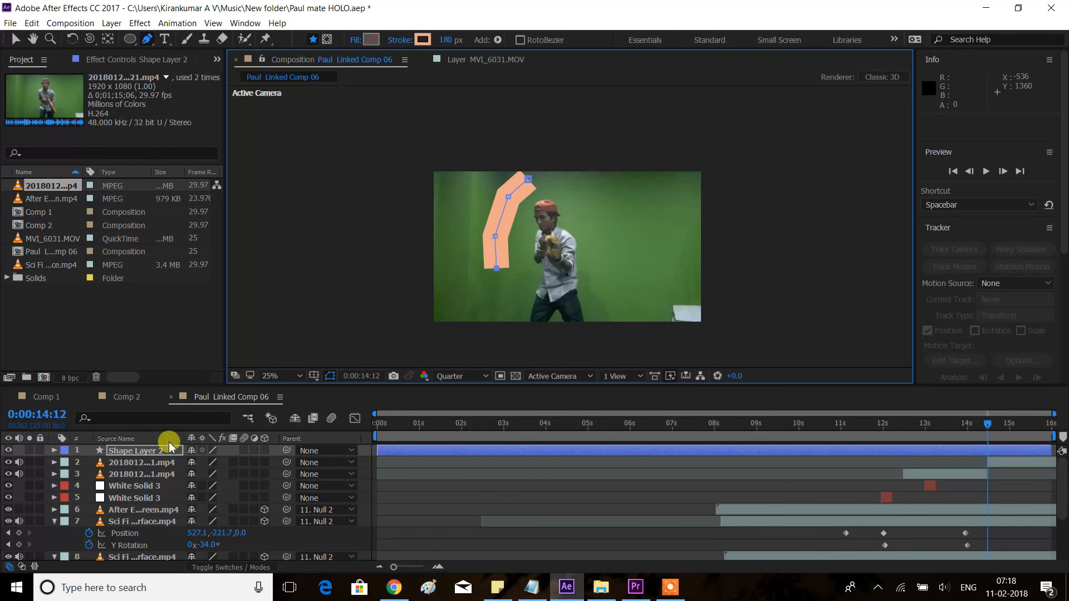
{"action": "left_click", "coordinate": [148, 452]}
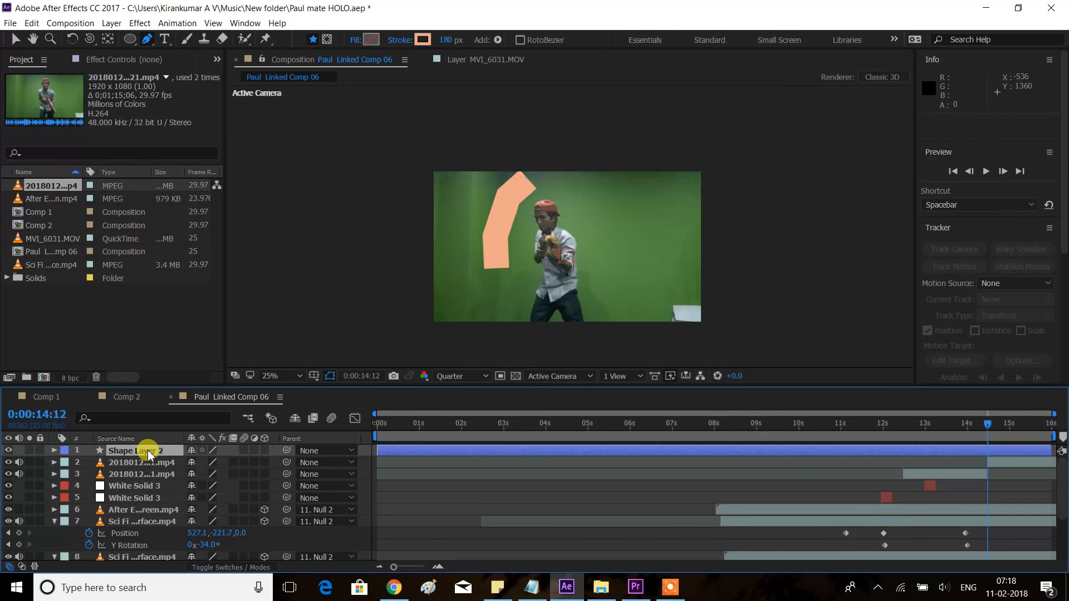
{"action": "key", "text": "Delete"}
Draw a closed Pen mask around the actor on the 12:12–14:12 green-screen segment at 0:00:12:15, and widen the mask above his head.
{"action": "left_click", "coordinate": [140, 466]}
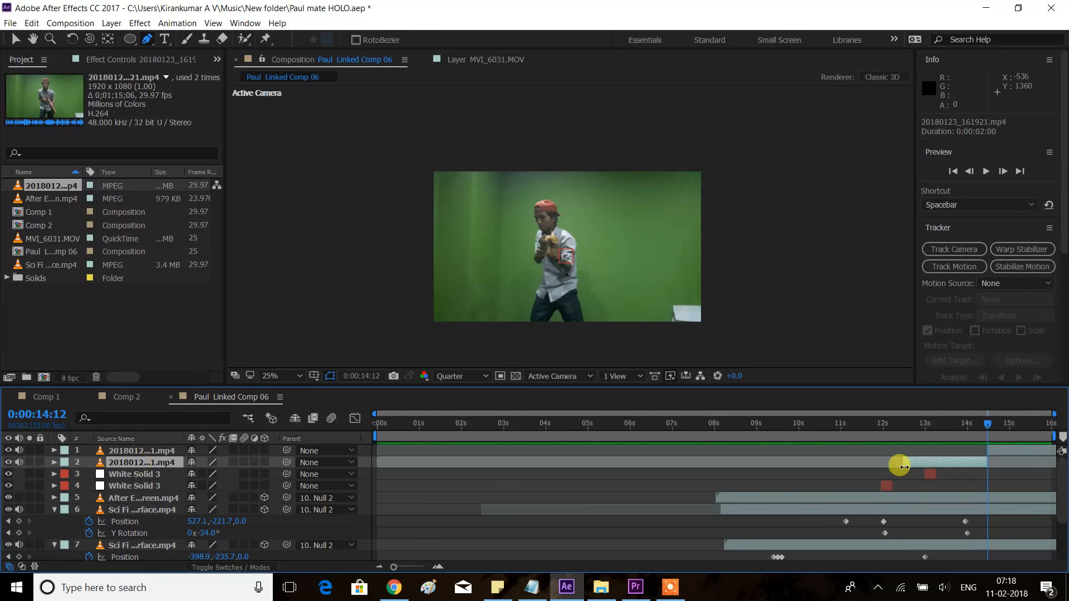
{"action": "left_click_drag", "start_coordinate": [973, 426], "coordinate": [909, 428]}
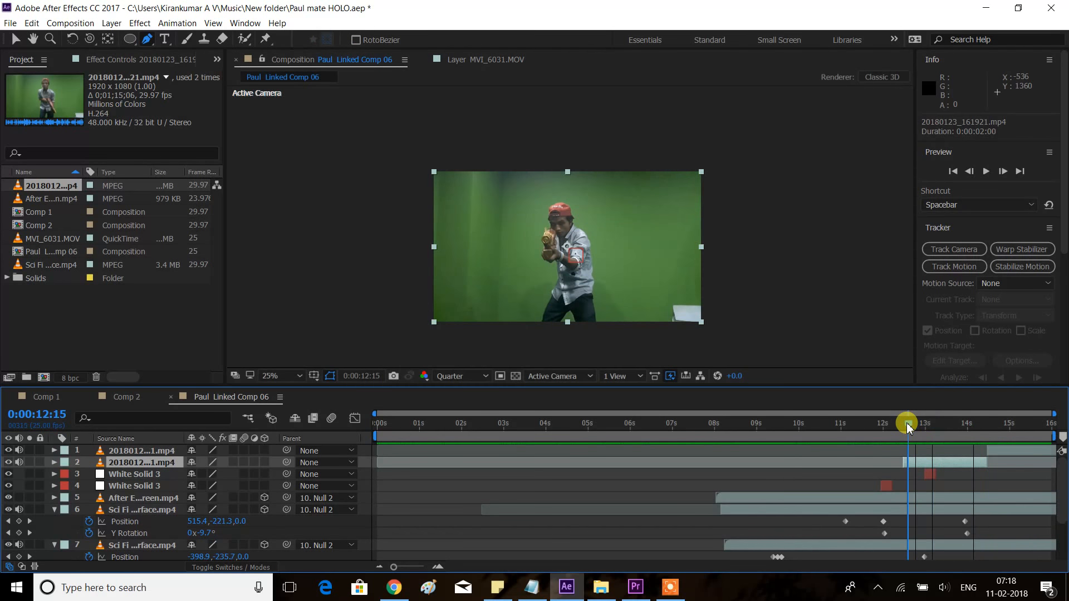
{"action": "left_click", "coordinate": [533, 200]}
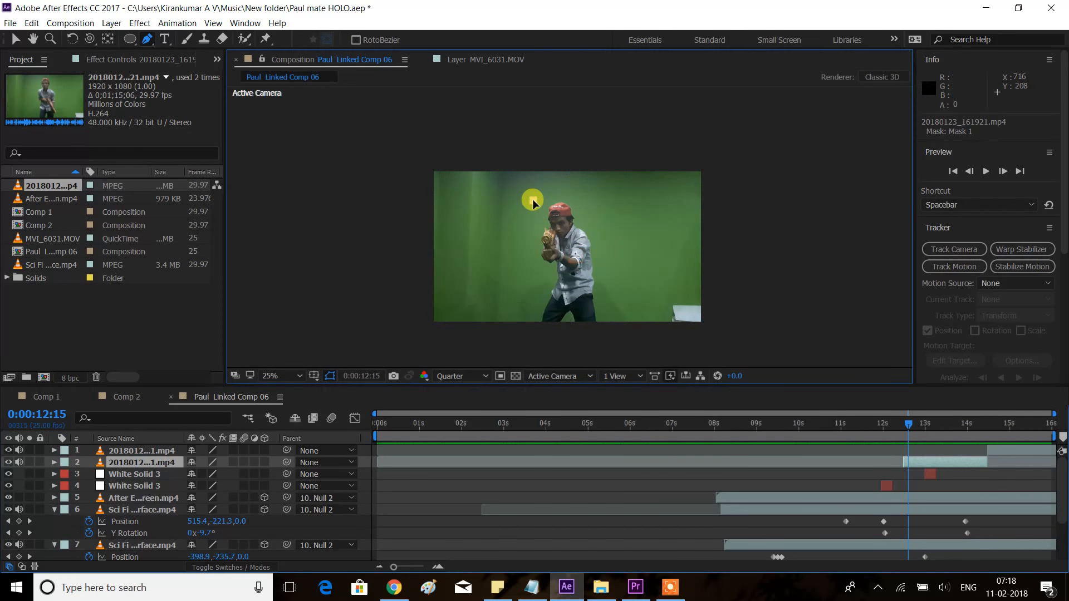
{"action": "left_click", "coordinate": [503, 280]}
{"action": "left_click", "coordinate": [516, 344]}
{"action": "left_click", "coordinate": [562, 355]}
{"action": "left_click", "coordinate": [619, 346]}
{"action": "left_click", "coordinate": [627, 296]}
{"action": "left_click", "coordinate": [623, 217]}
{"action": "left_click", "coordinate": [589, 188]}
{"action": "left_click", "coordinate": [552, 186]}
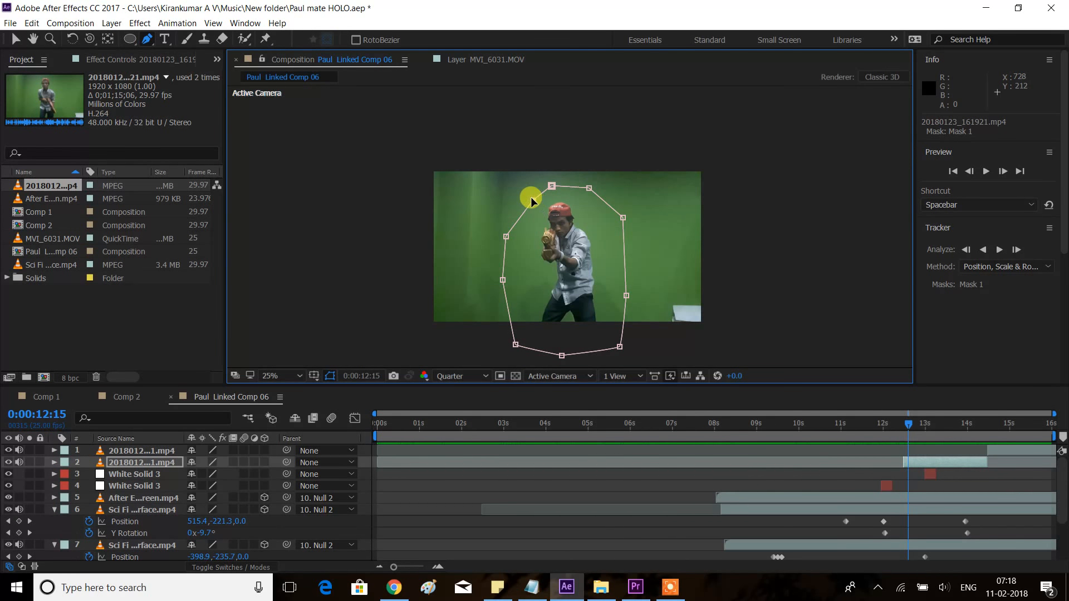
{"action": "left_click", "coordinate": [532, 199]}
{"action": "left_click_drag", "start_coordinate": [532, 199], "coordinate": [600, 179]}
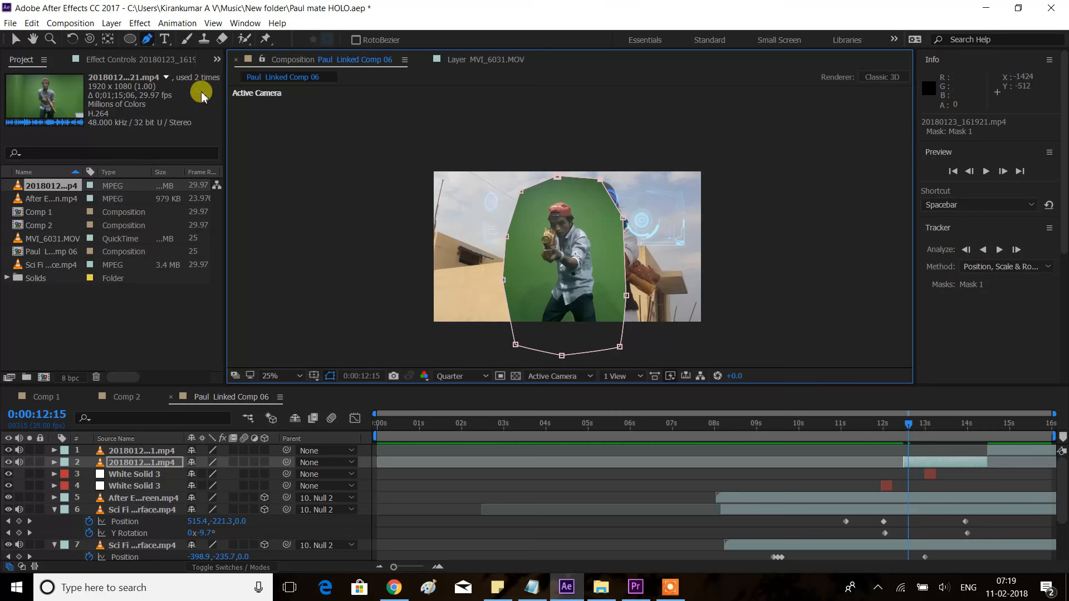
{"action": "left_click", "coordinate": [15, 39]}
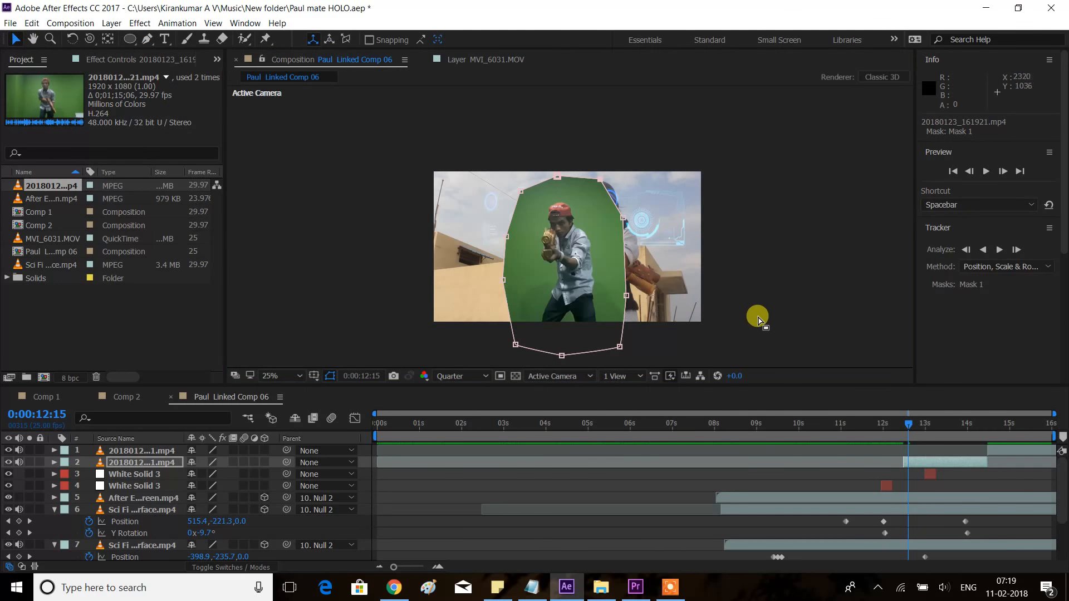
{"action": "left_click", "coordinate": [950, 475]}
{"action": "left_click", "coordinate": [931, 518]}
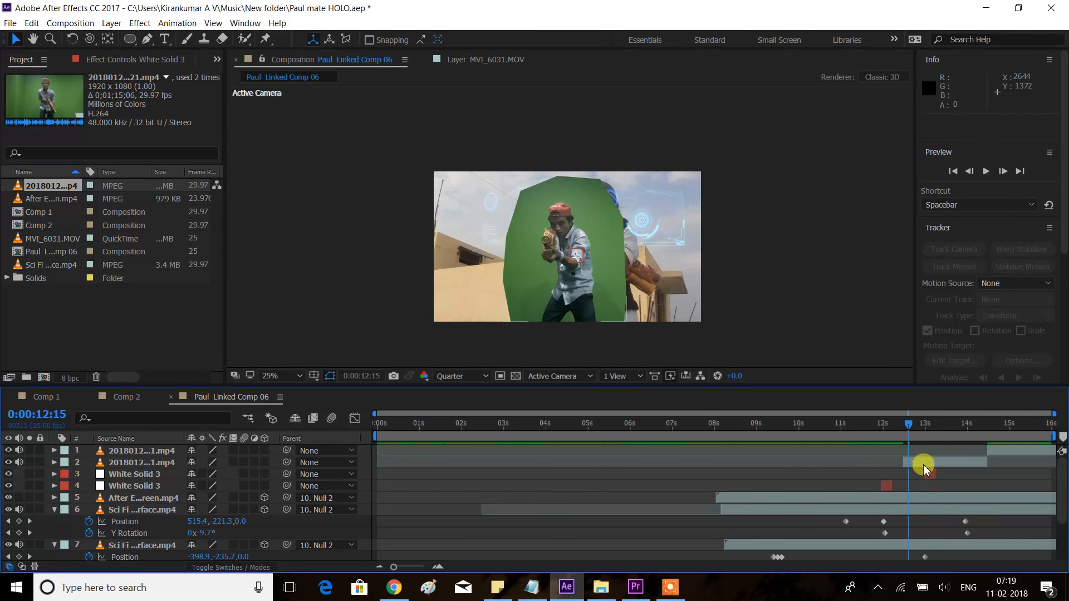
Apply the Keylight (1.2) effect to the masked green-screen layer and sample the green backdrop as its Screen Colour.
{"action": "left_click", "coordinate": [925, 467]}
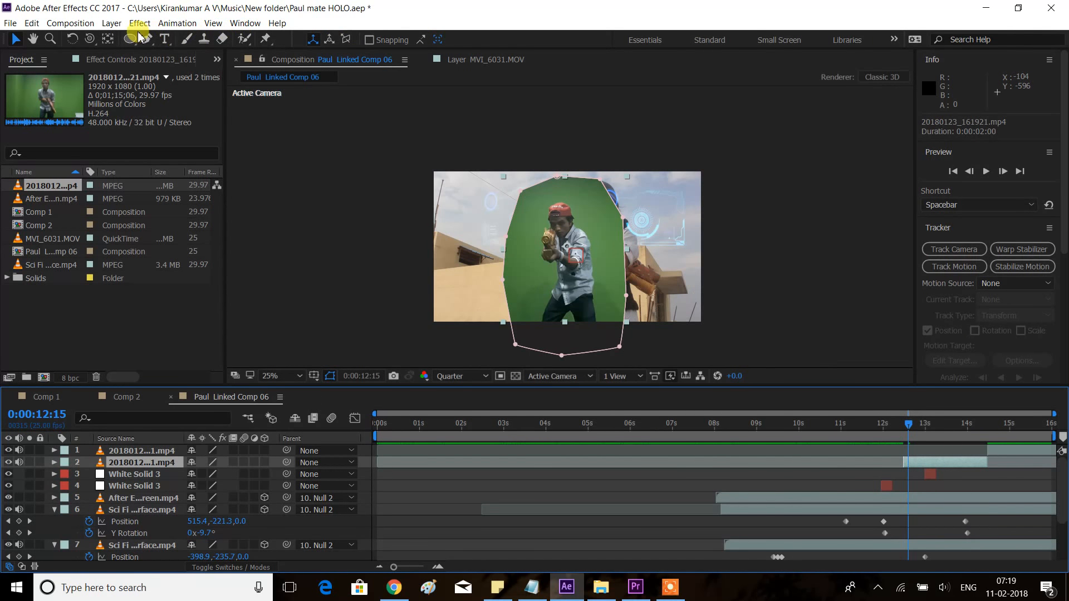
{"action": "left_click", "coordinate": [115, 24]}
{"action": "mouse_move", "coordinate": [139, 23]}
{"action": "mouse_move", "coordinate": [167, 202]}
{"action": "left_click", "coordinate": [301, 308]}
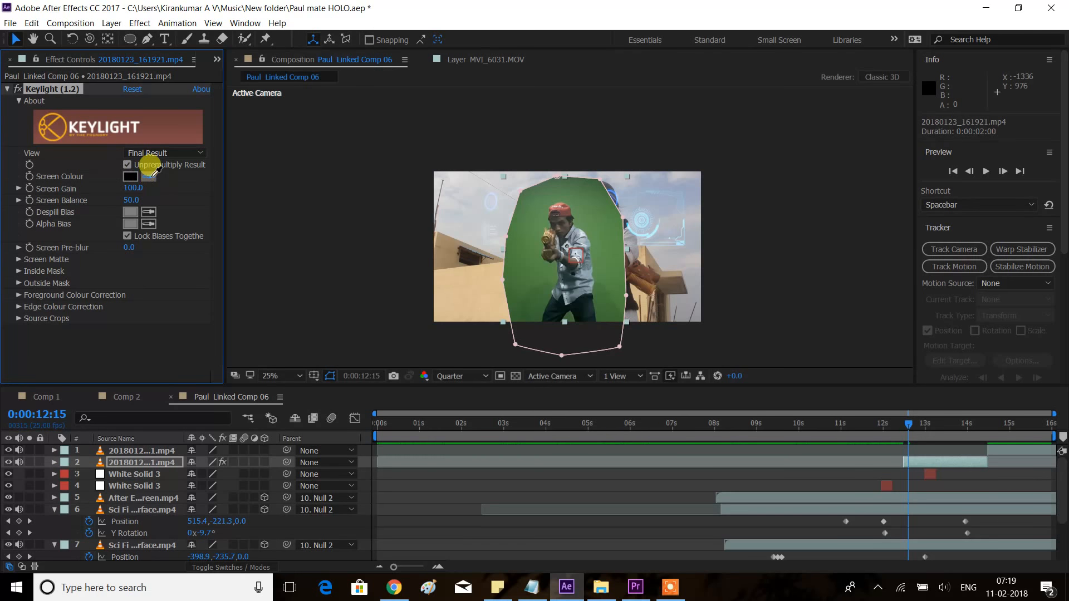
{"action": "left_click", "coordinate": [589, 216]}
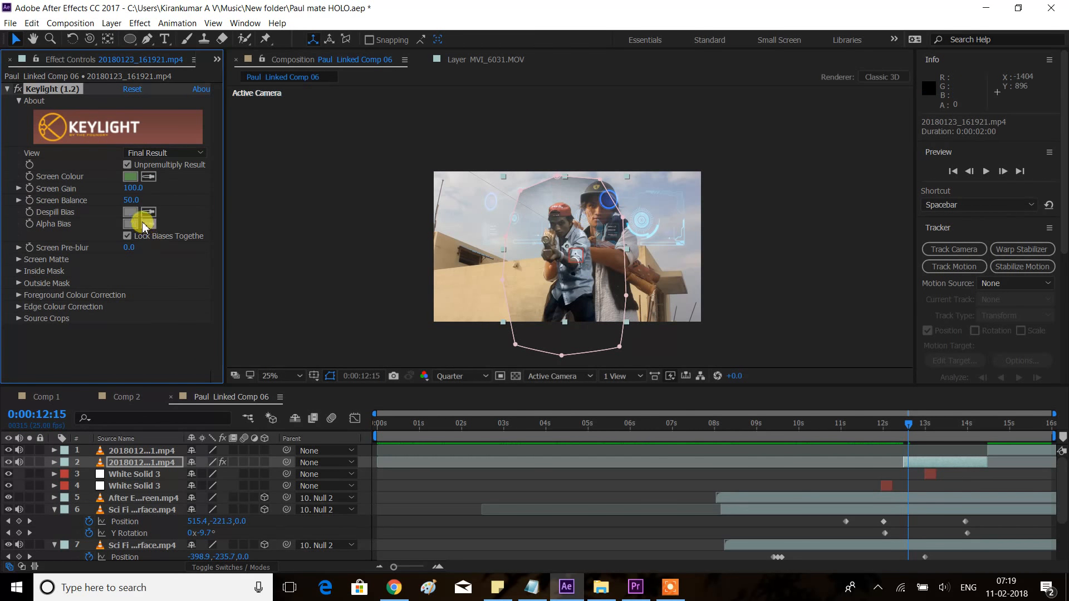
Set Keylight's Screen Gain to 178 and start a preview of the keyed layer.
{"action": "left_click_drag", "start_coordinate": [146, 190], "coordinate": [160, 190]}
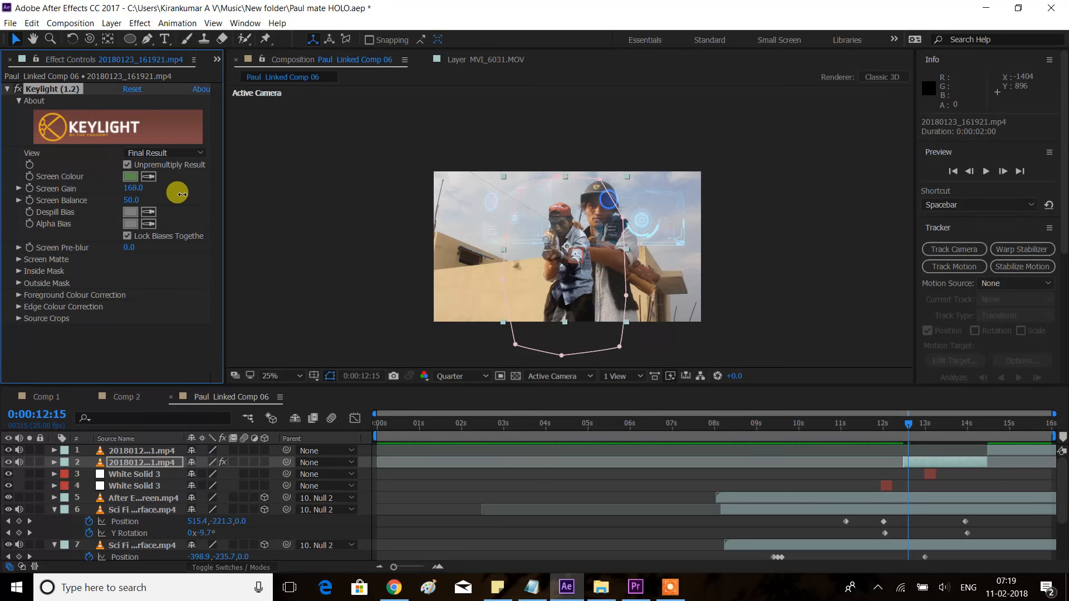
{"action": "left_click_drag", "start_coordinate": [173, 195], "coordinate": [209, 210]}
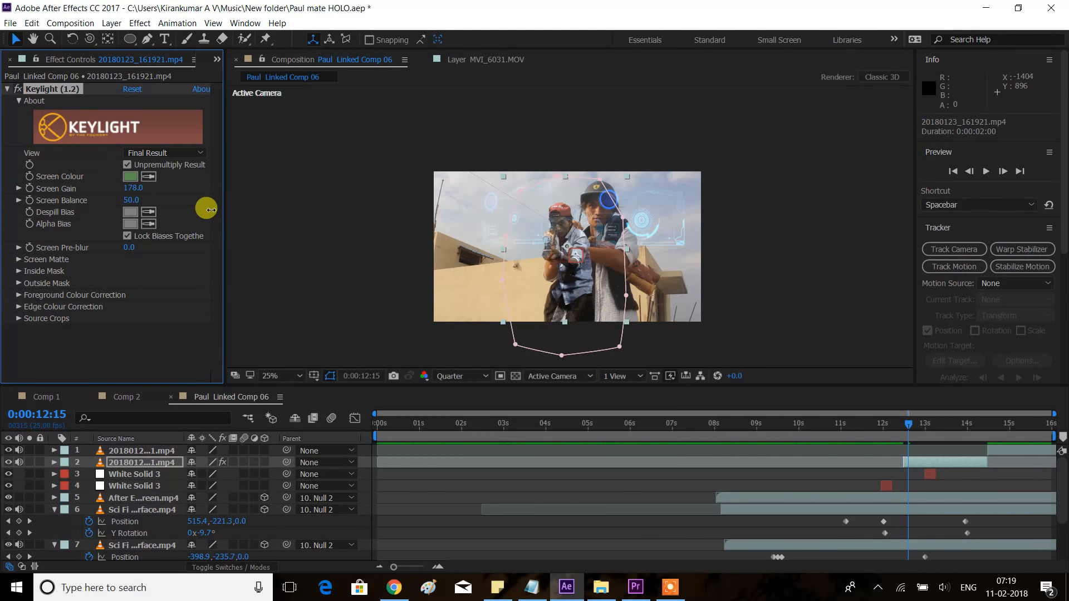
{"action": "left_click", "coordinate": [16, 37]}
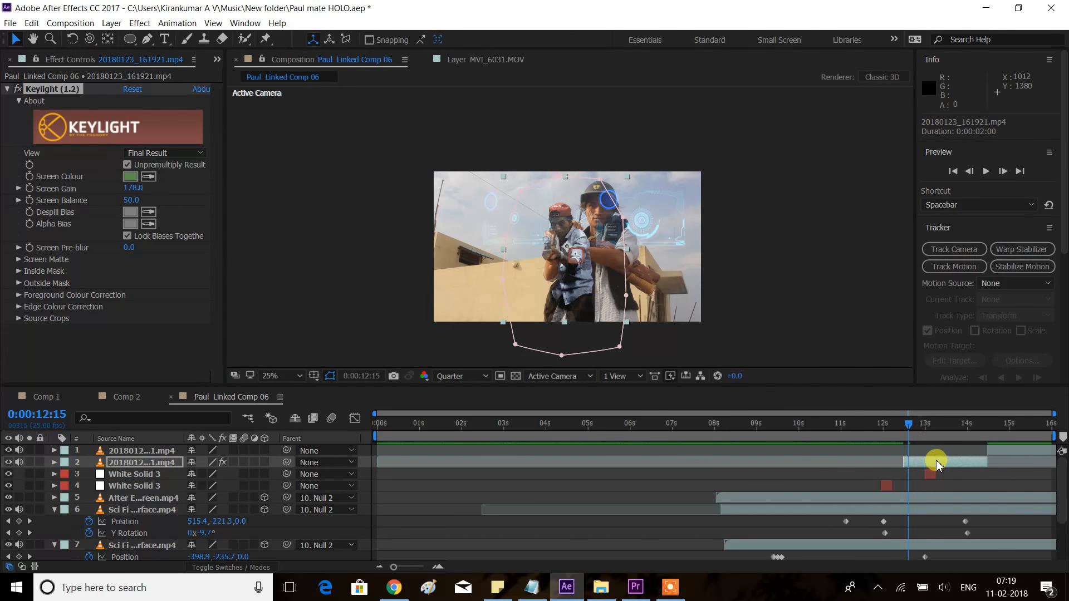
{"action": "key", "text": "space"}
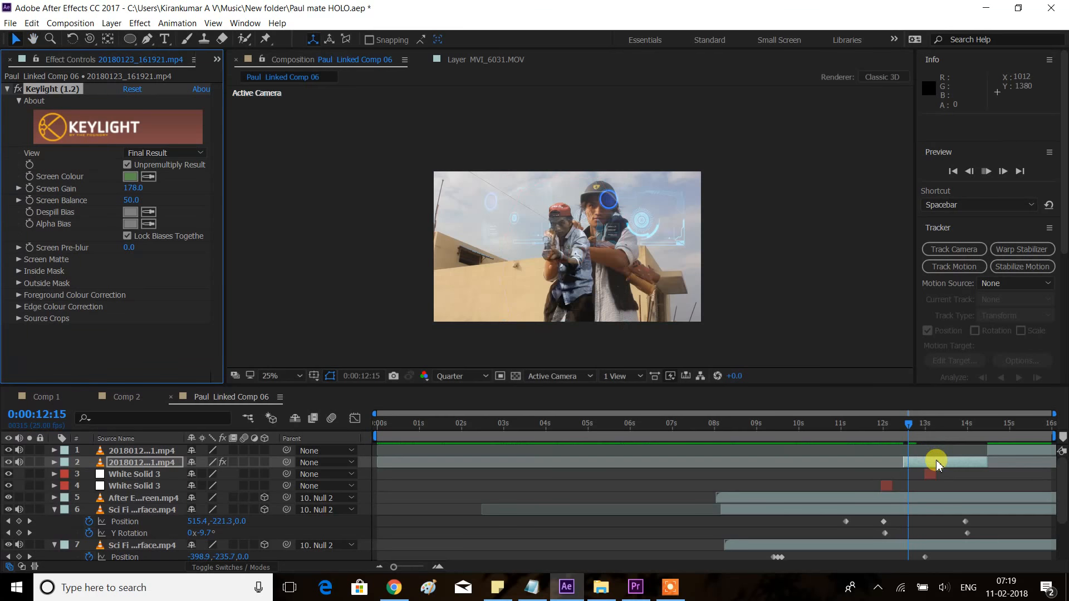
Stop the preview, go to 0:00:12:24, and hide the keyed green-screen layer's mask outline in the composition view.
{"action": "key", "text": "space"}
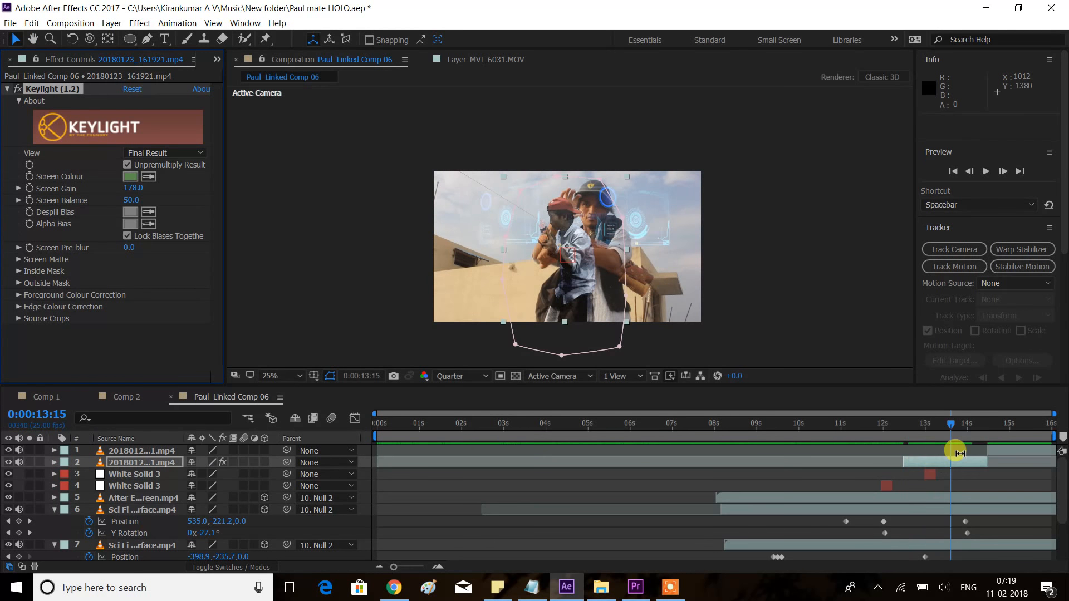
{"action": "left_click_drag", "start_coordinate": [949, 430], "coordinate": [926, 434]}
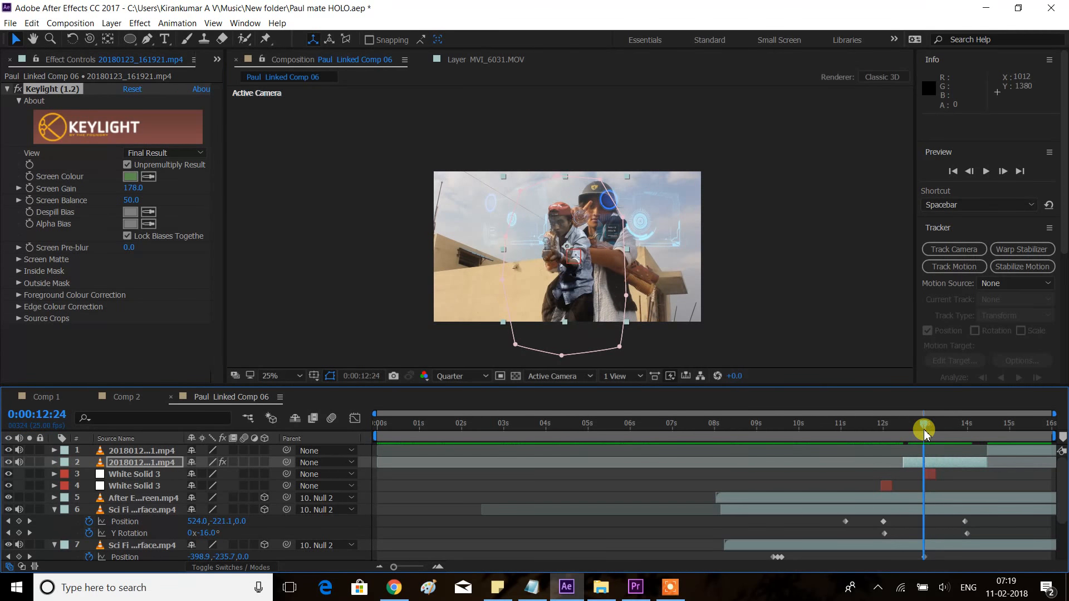
{"action": "left_click", "coordinate": [930, 463]}
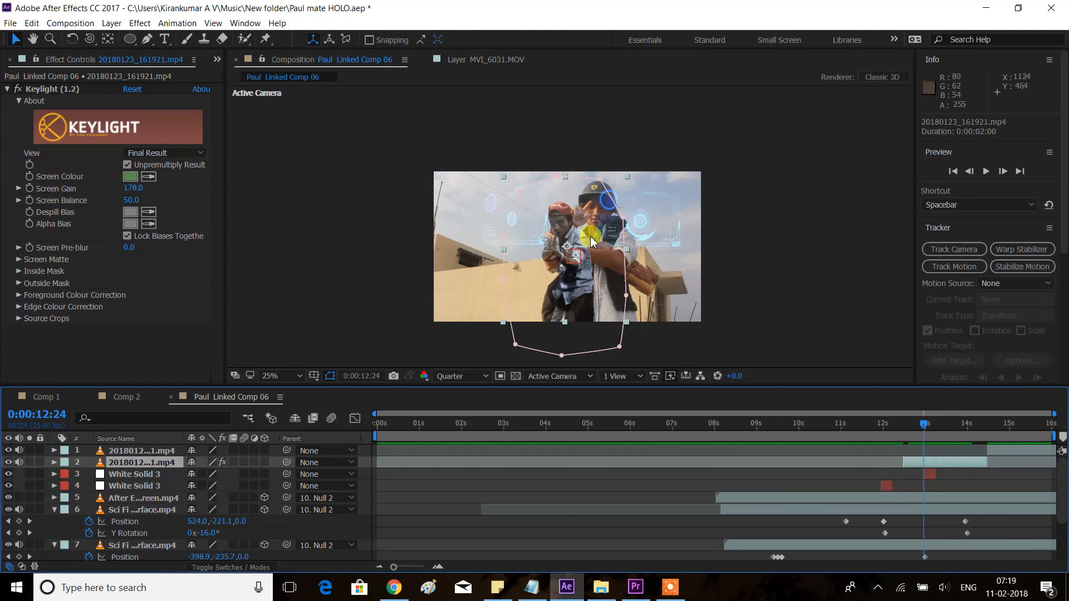
{"action": "left_click", "coordinate": [330, 377]}
{"action": "scroll", "coordinate": [645, 202], "scroll_direction": "up", "scroll_amount": 2}
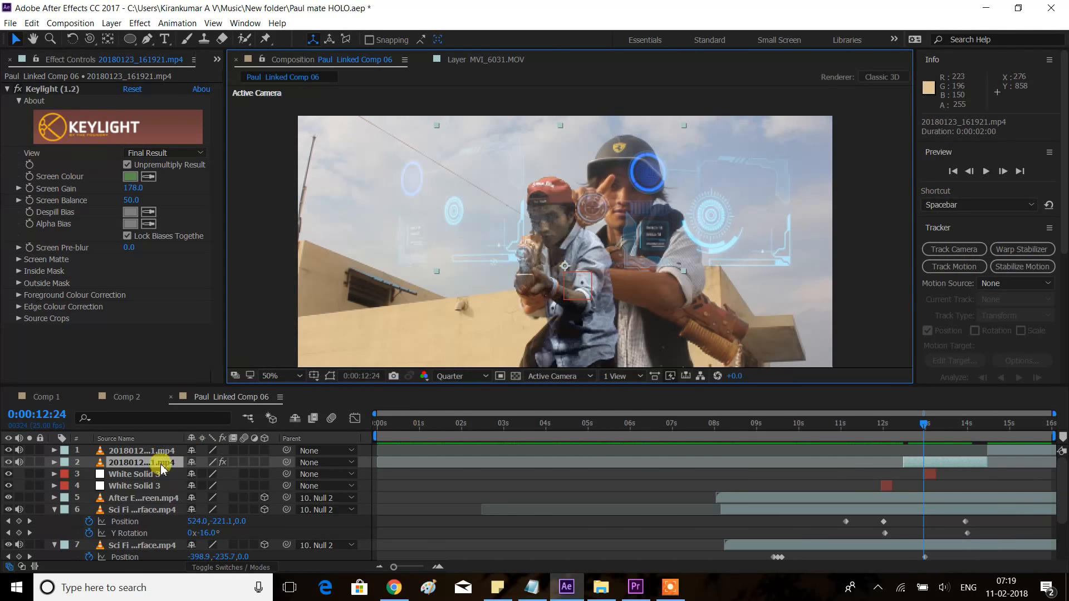
Convert the keyed green-screen segment on layer 2 into a 3D layer.
{"action": "left_click", "coordinate": [140, 467]}
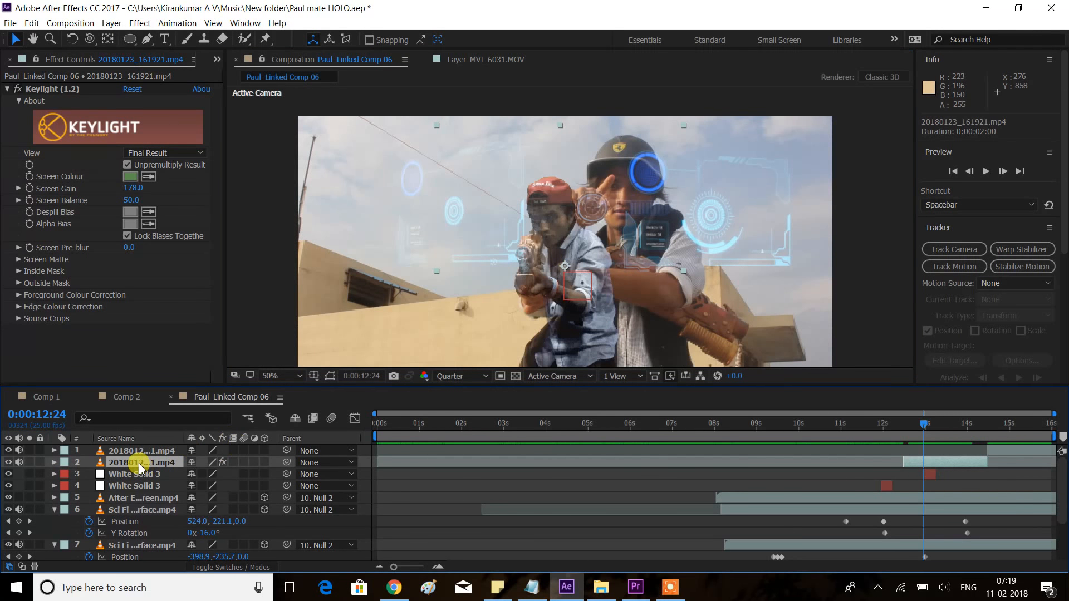
{"action": "left_click", "coordinate": [265, 463]}
{"action": "scroll", "coordinate": [209, 501], "scroll_direction": "down", "scroll_amount": 1}
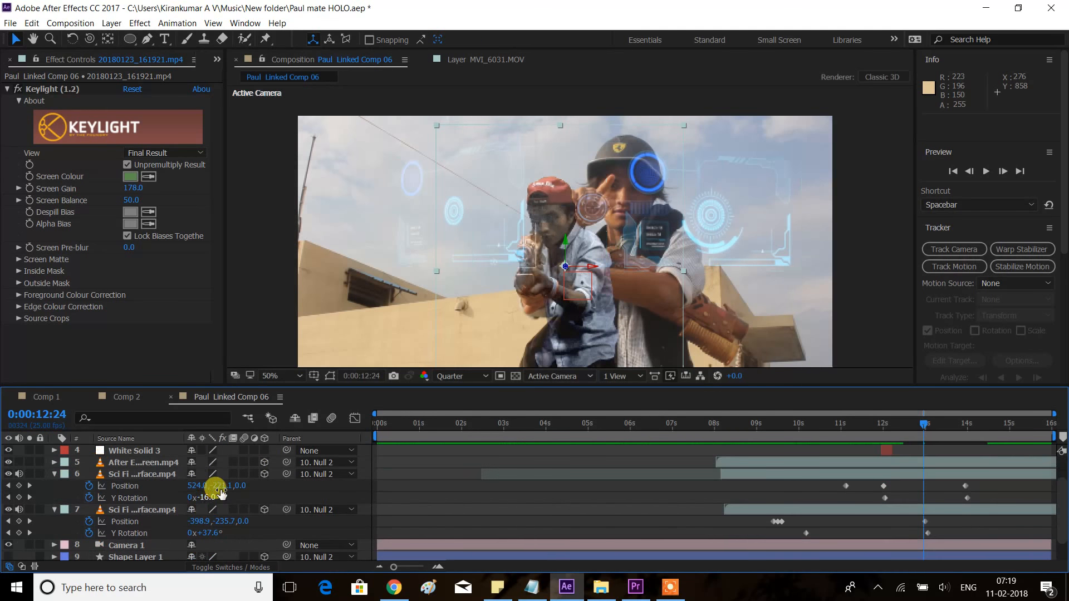
{"action": "scroll", "coordinate": [221, 493], "scroll_direction": "up", "scroll_amount": 1}
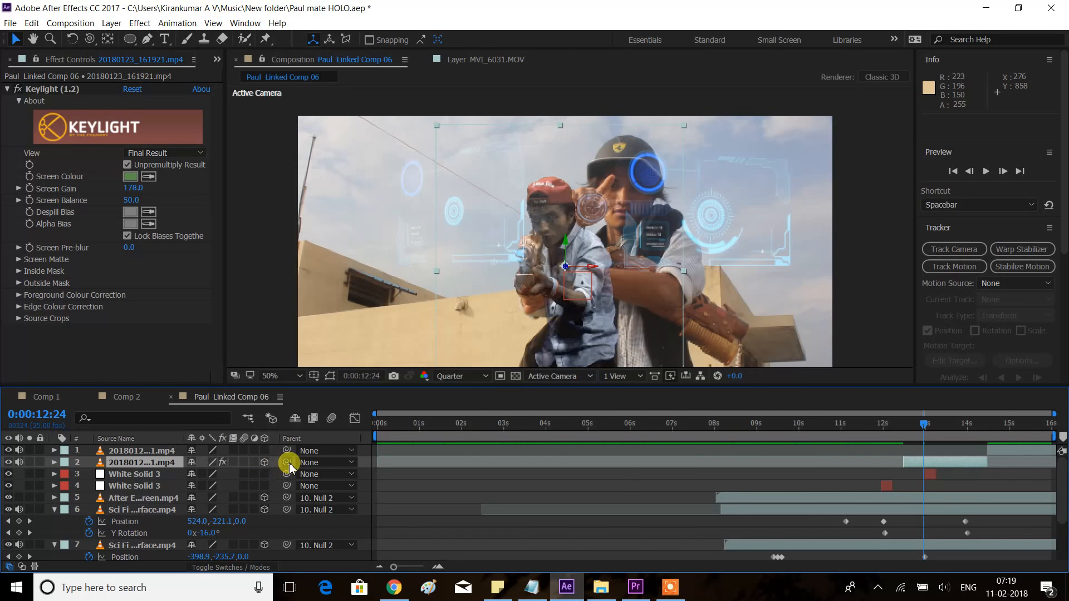